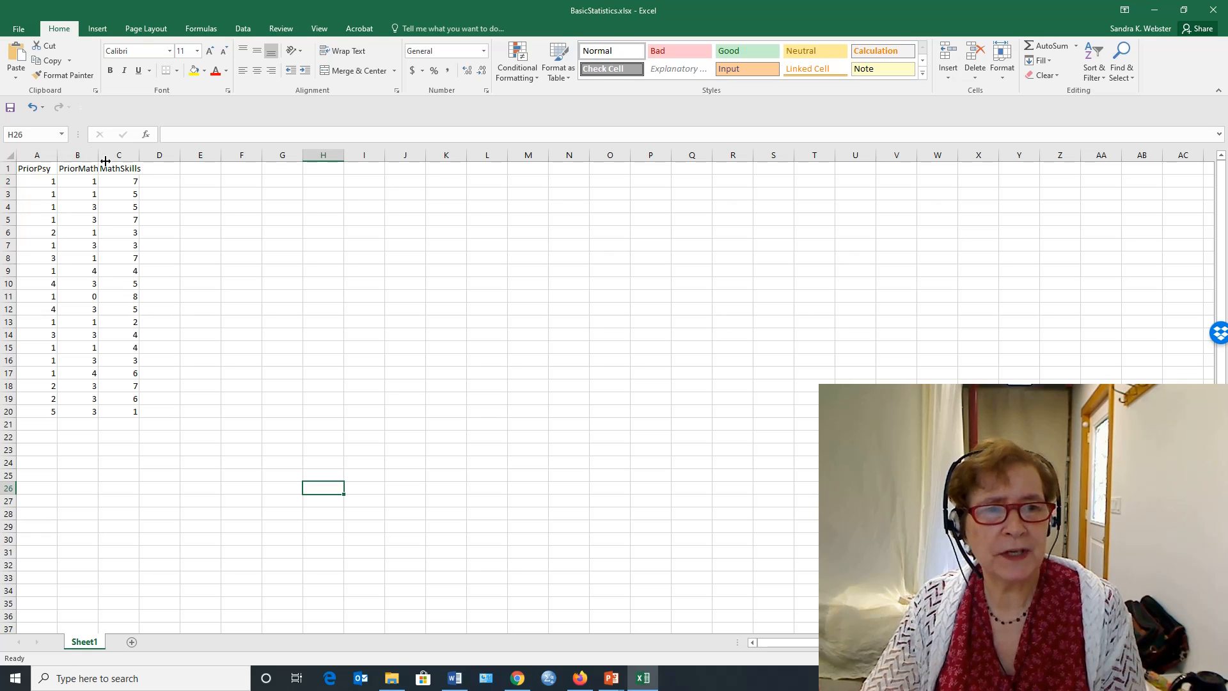
# - Review the PriorPsy, PriorMath and MathSkills headers and the participant data in rows 2 to 20
pyautogui.click(37, 173)
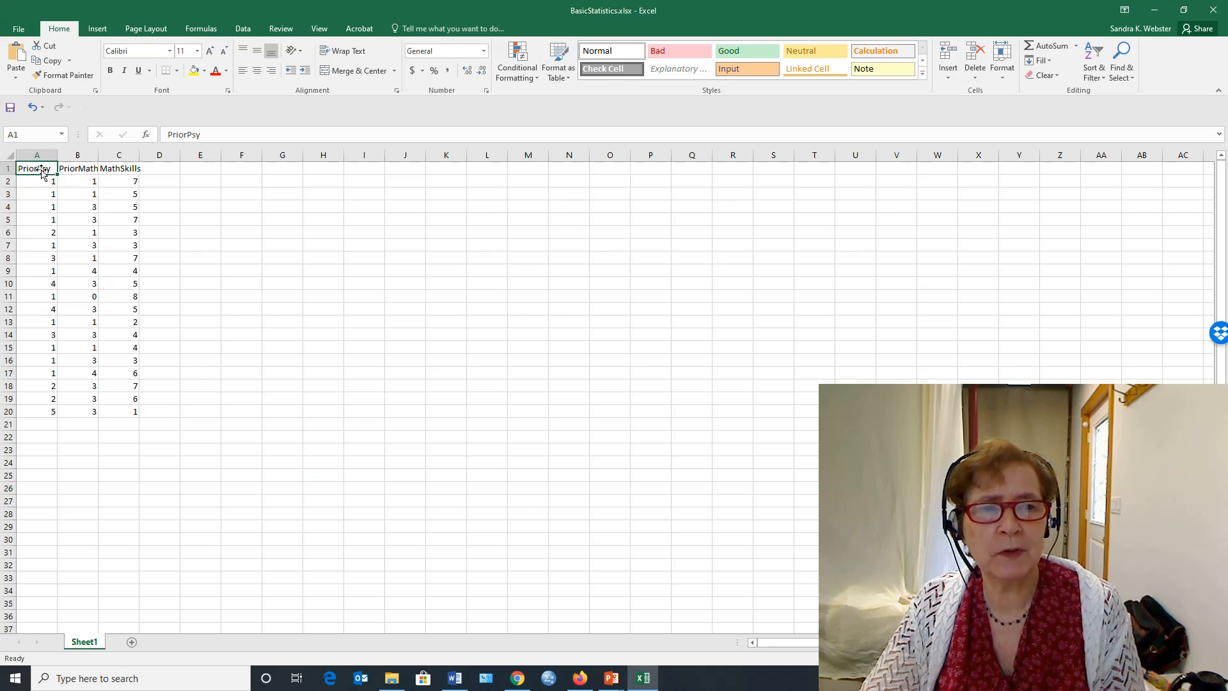
pyautogui.click(72, 170)
pyautogui.click(121, 174)
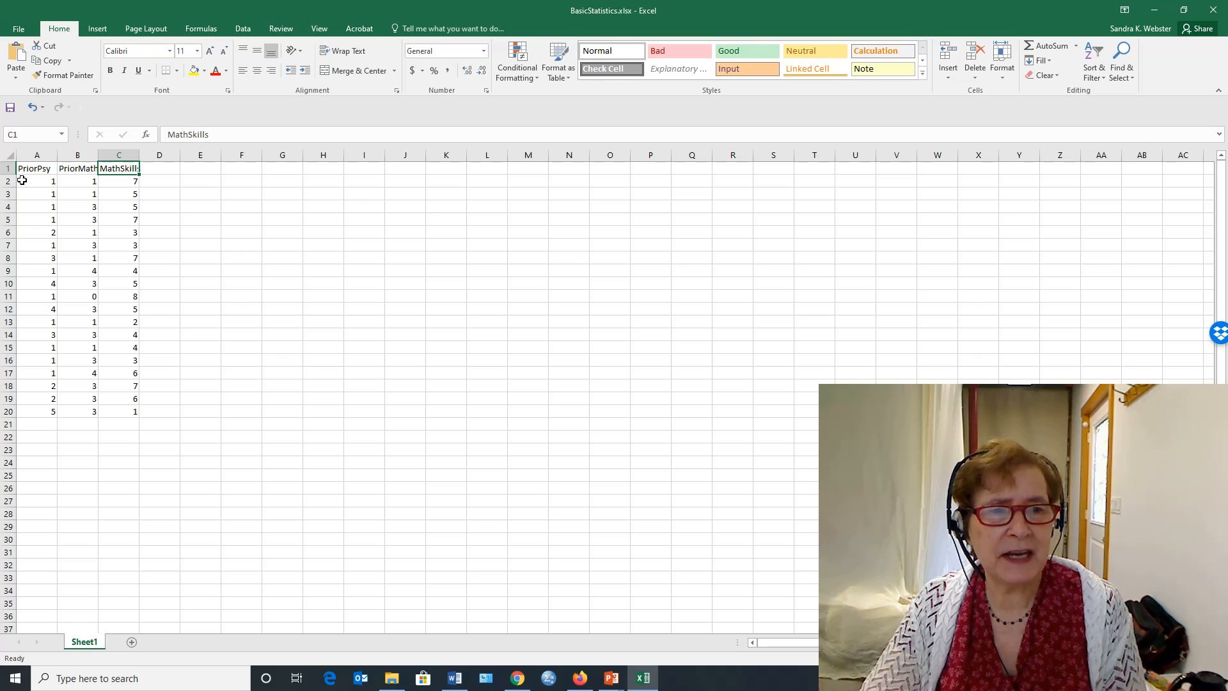
pyautogui.moveTo(22, 182); pyautogui.dragTo(118, 411)
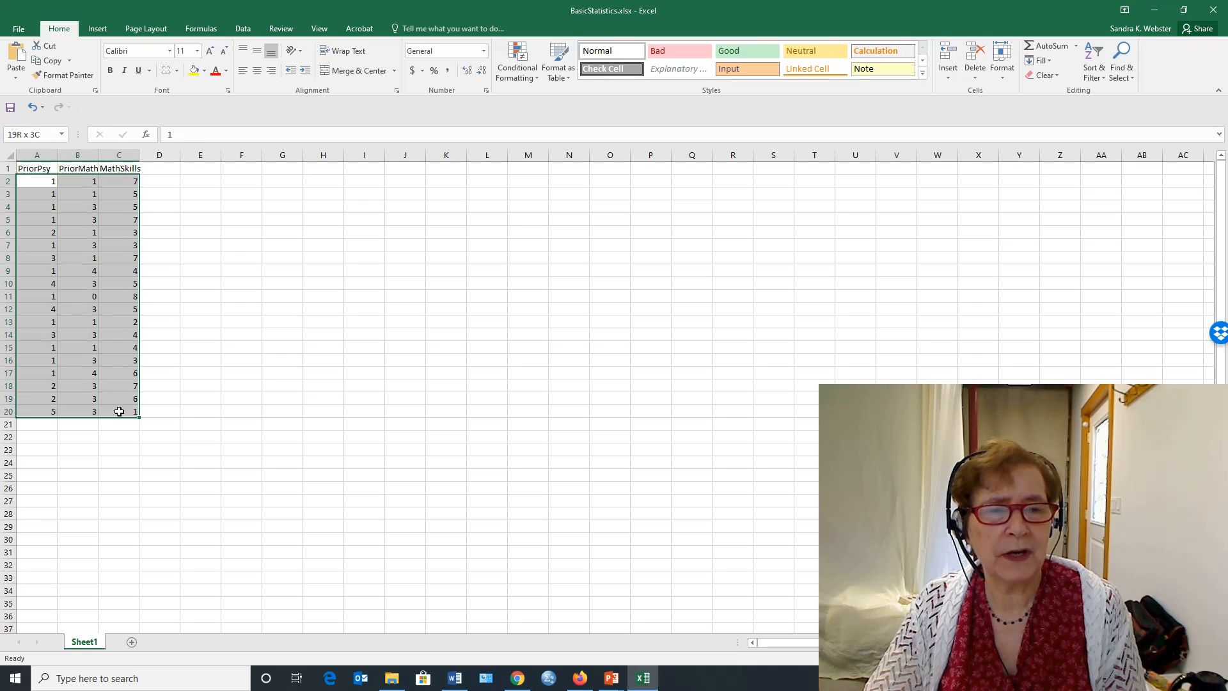
pyautogui.click(9, 182)
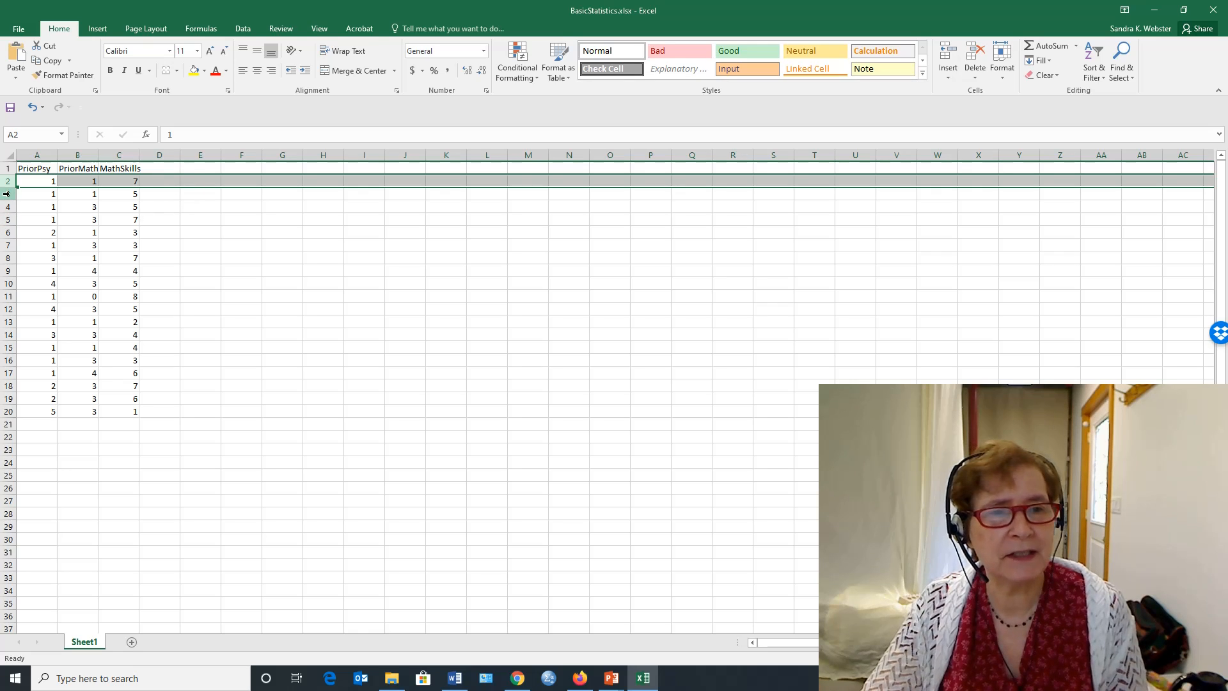
pyautogui.click(32, 167)
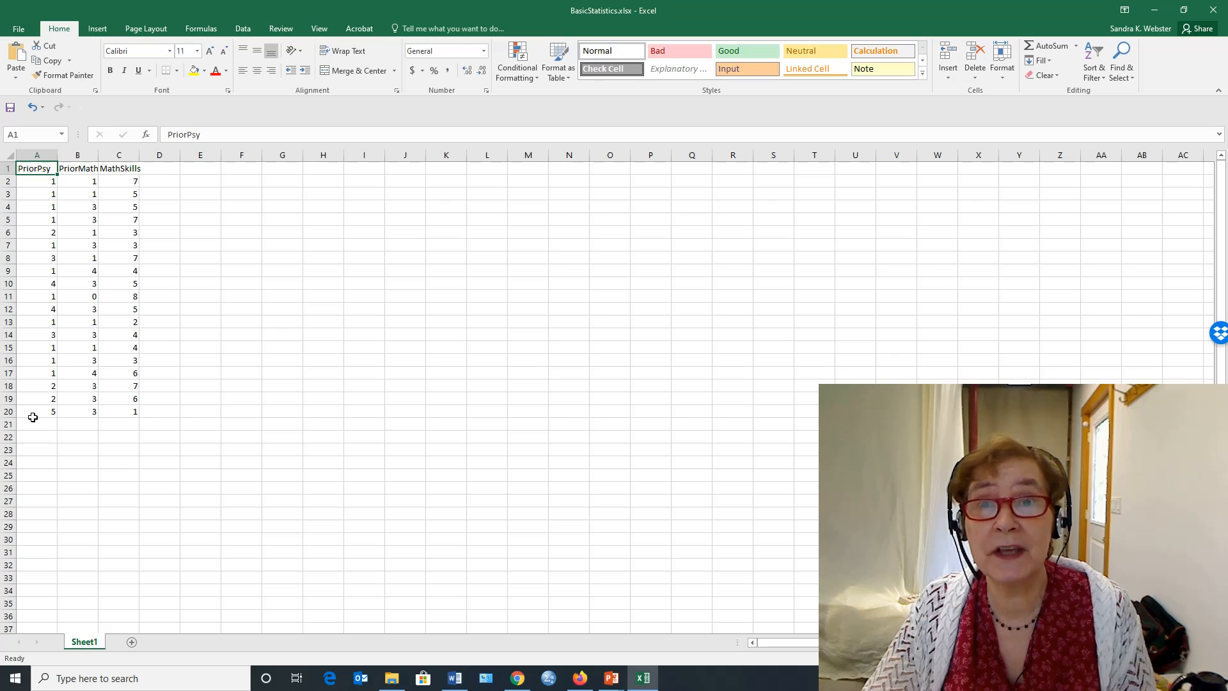
pyautogui.click(88, 170)
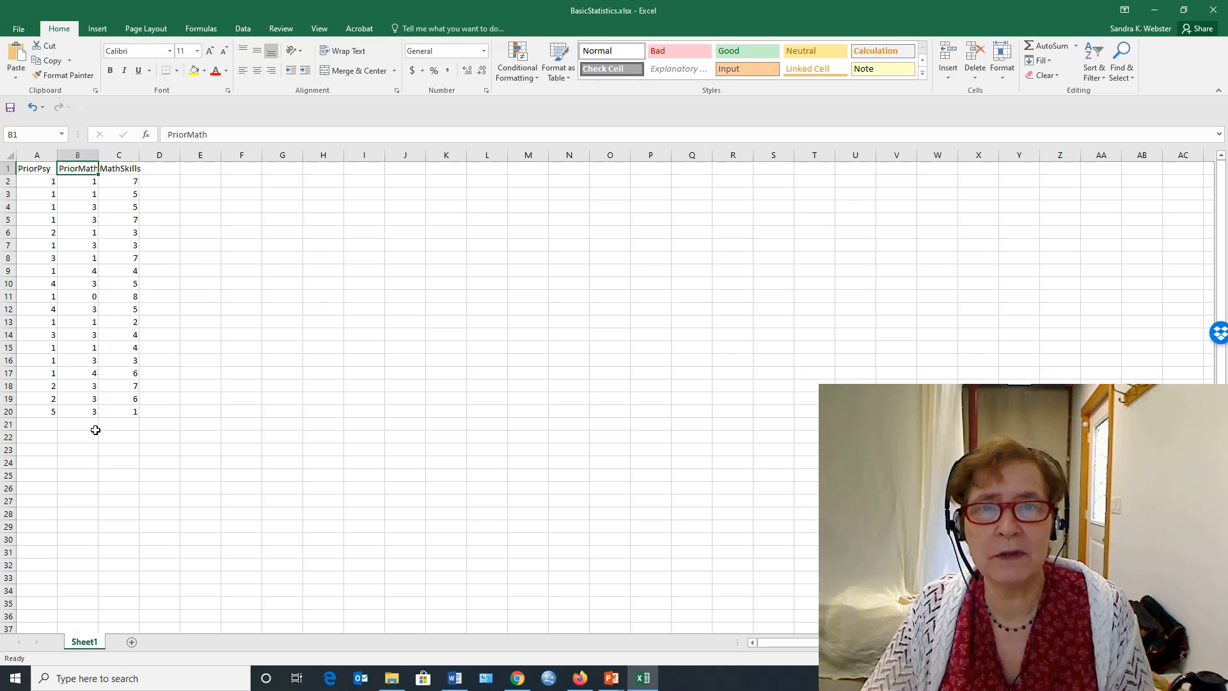
pyautogui.click(118, 172)
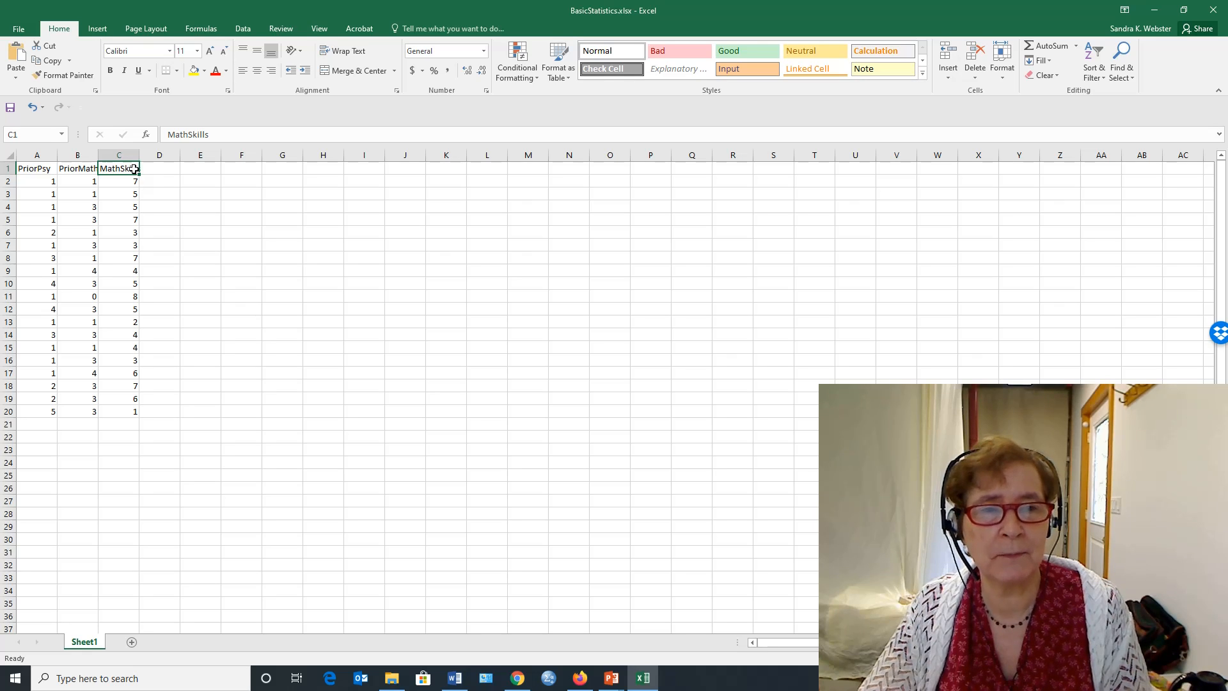
pyautogui.click(37, 184)
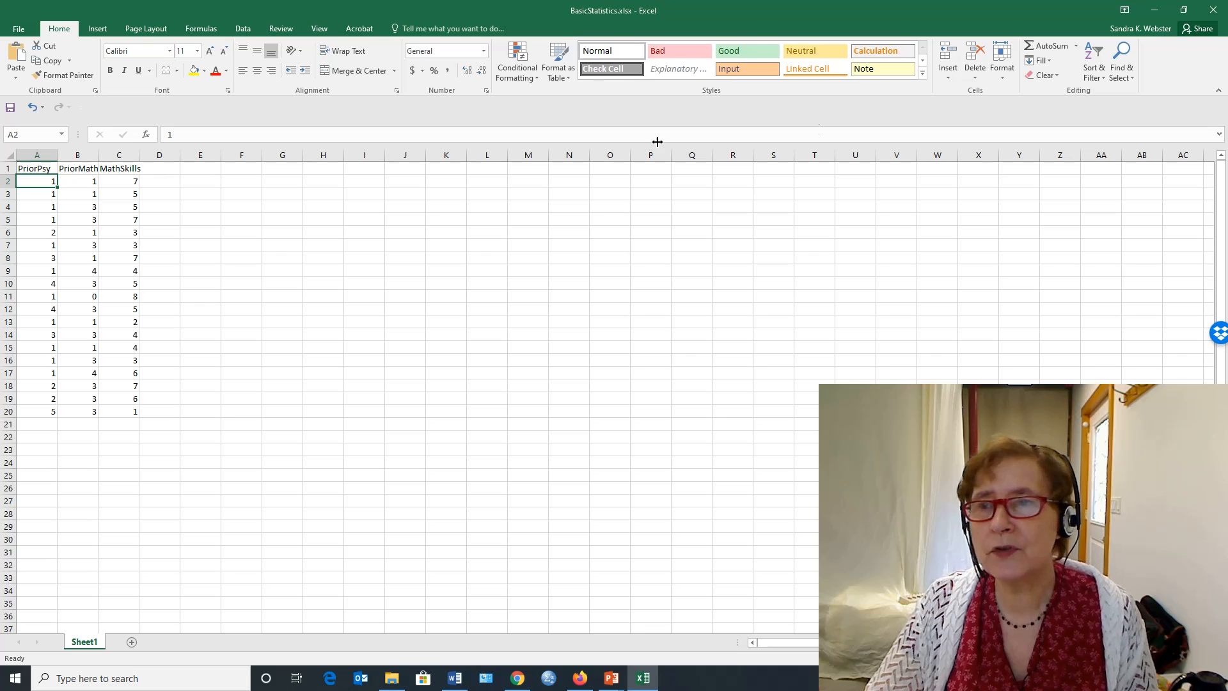
pyautogui.click(1076, 46)
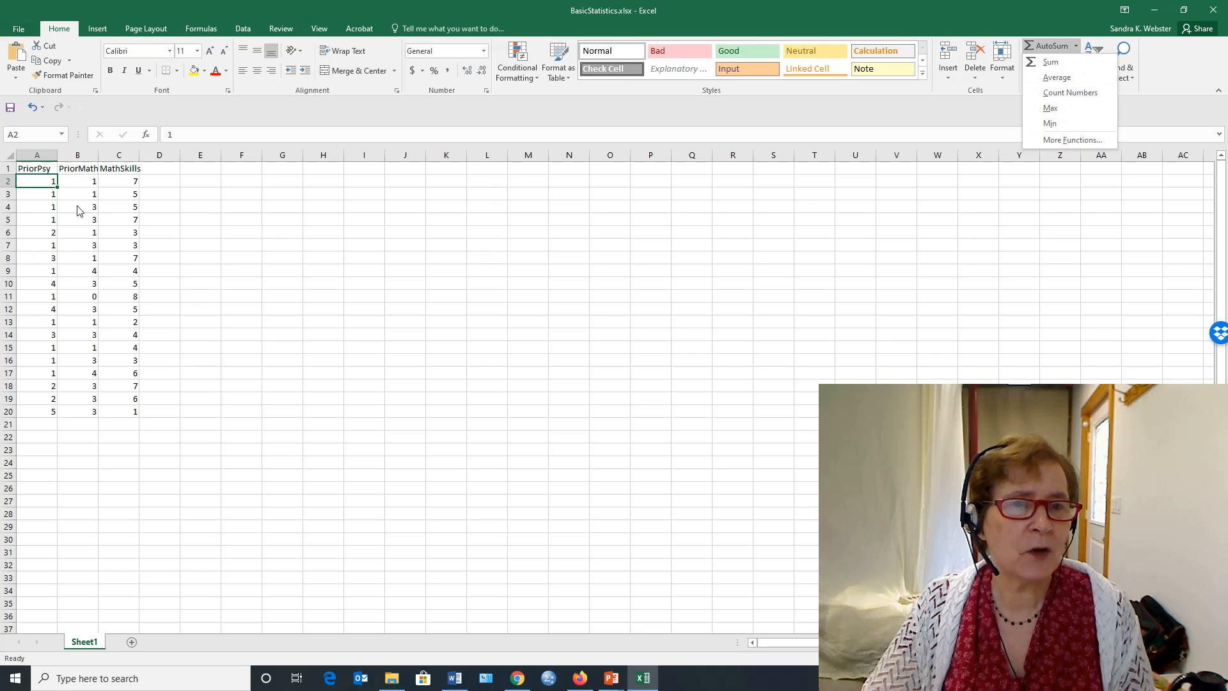
pyautogui.click(145, 137)
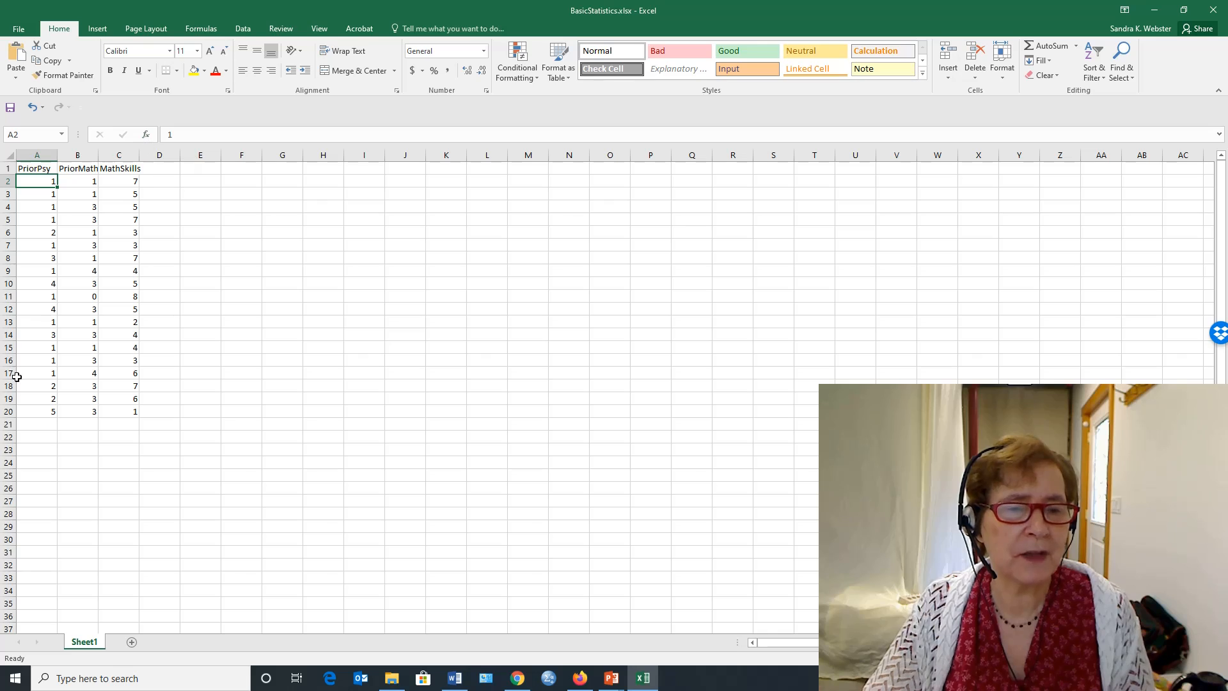
# - Calculate the PriorPsy mean in cell A21 with the statistical function AVERAGE over A2:A20
pyautogui.click(34, 428)
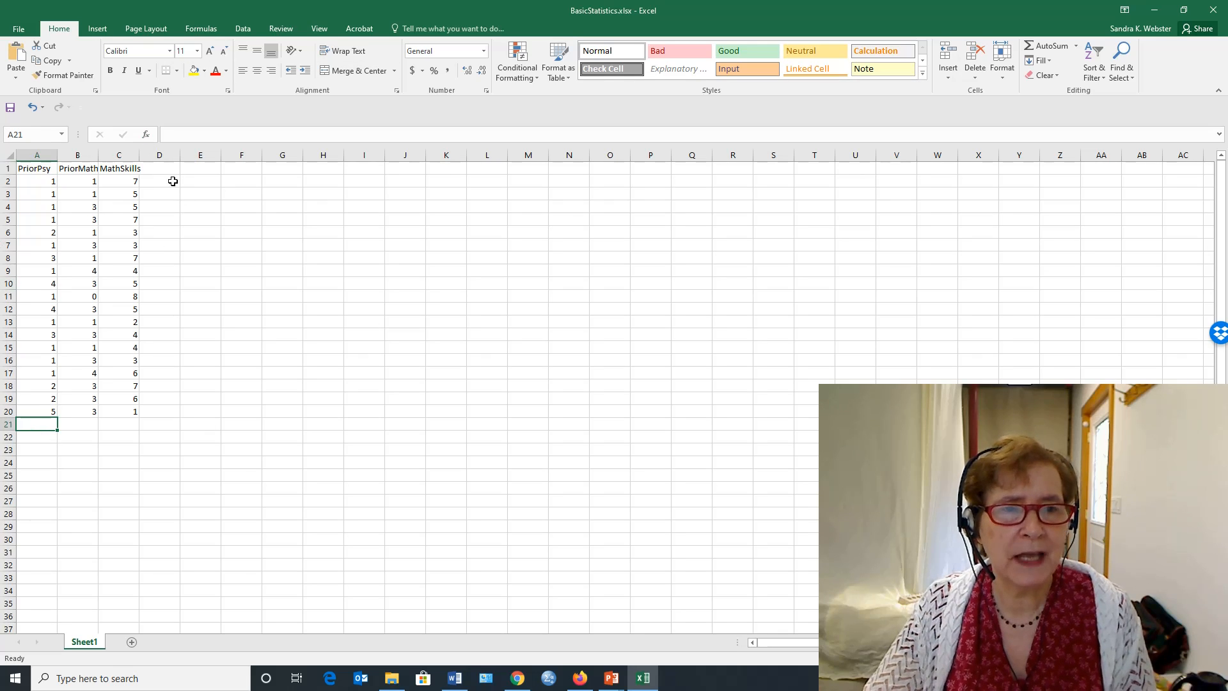
pyautogui.click(146, 135)
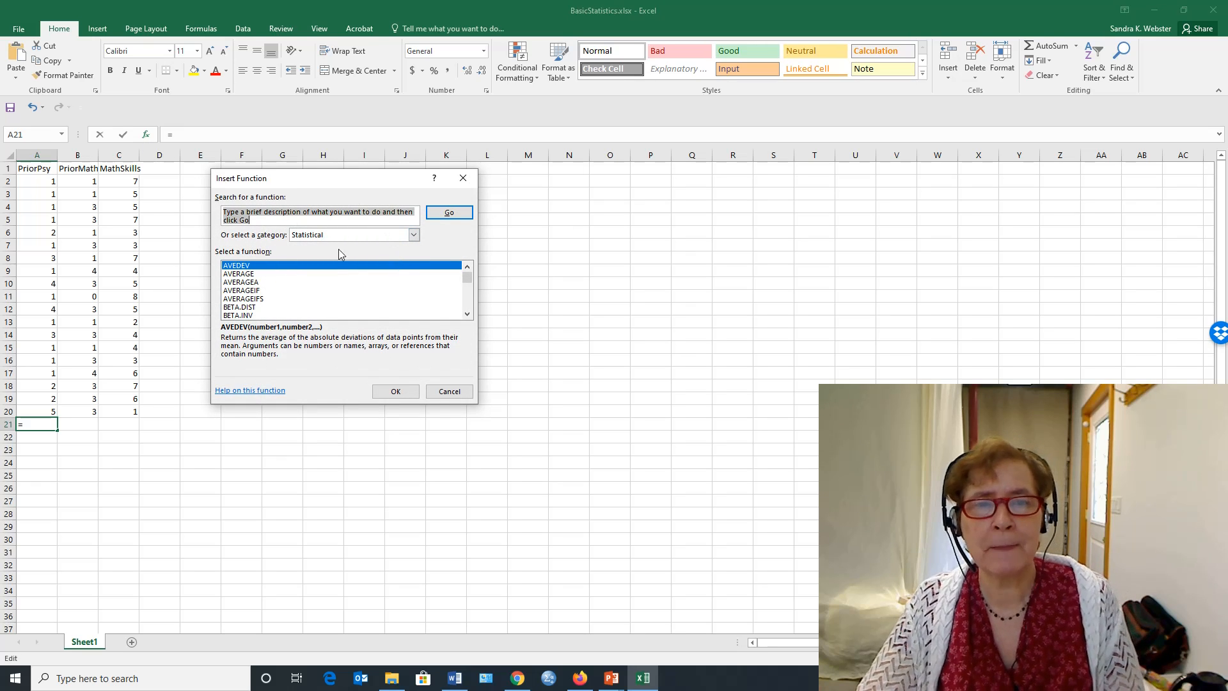
pyautogui.click(414, 236)
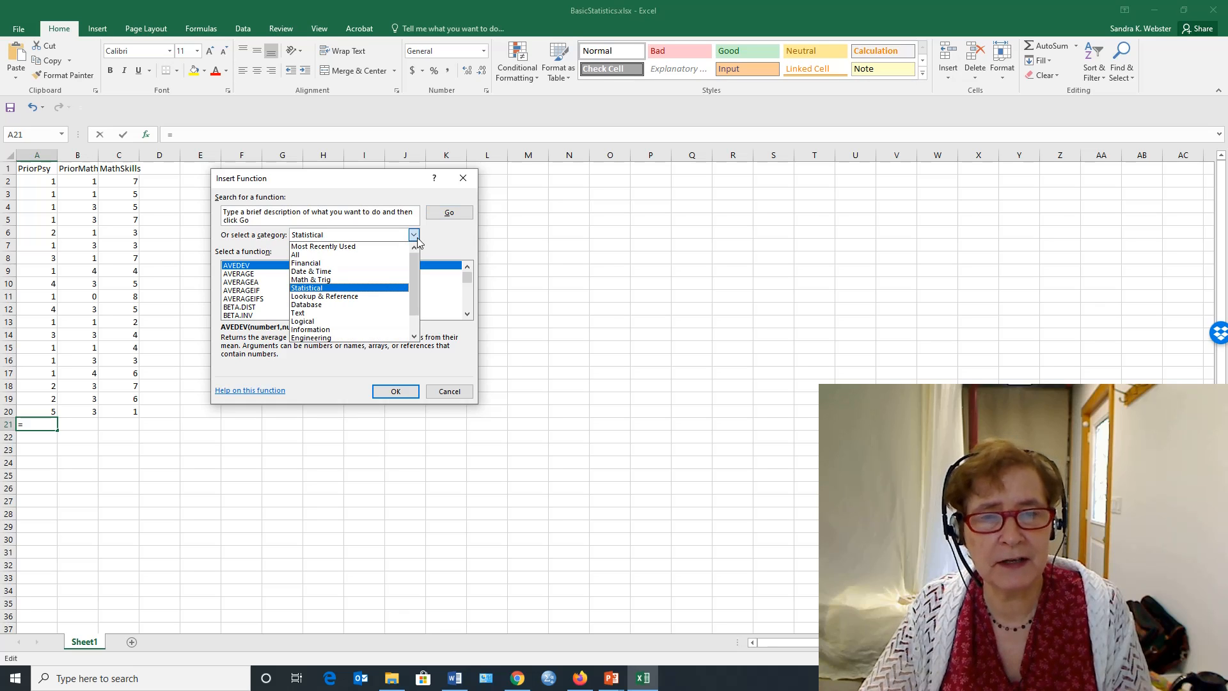
pyautogui.click(414, 235)
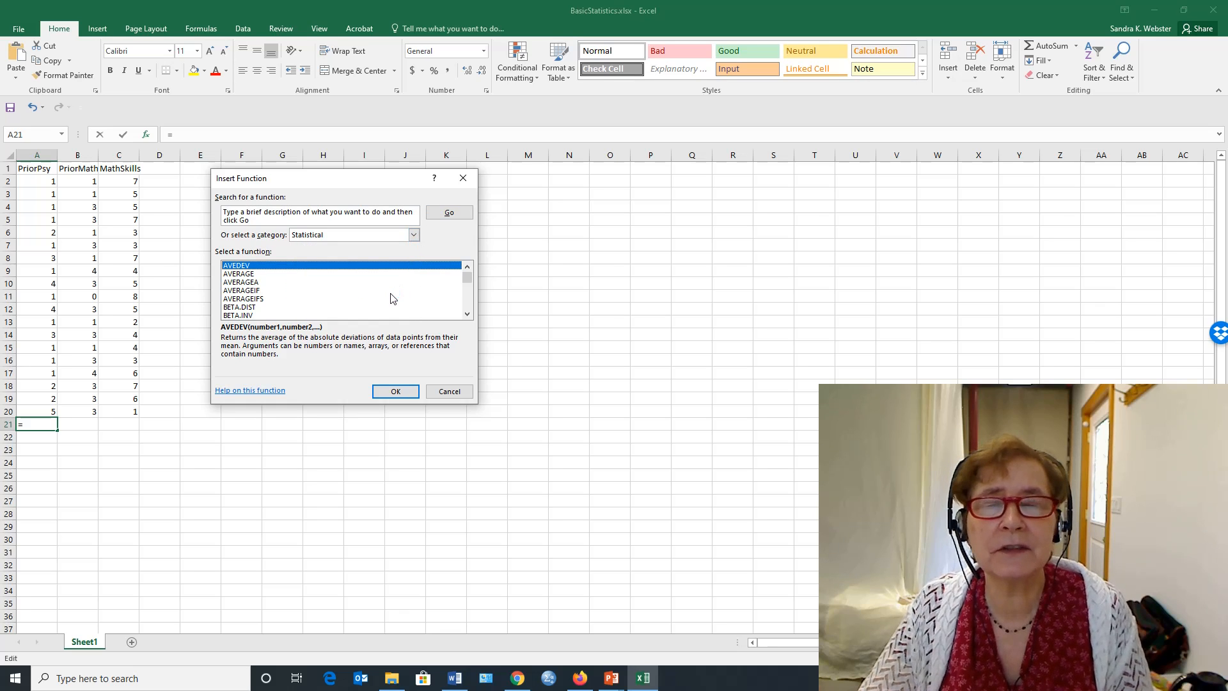
pyautogui.click(239, 273)
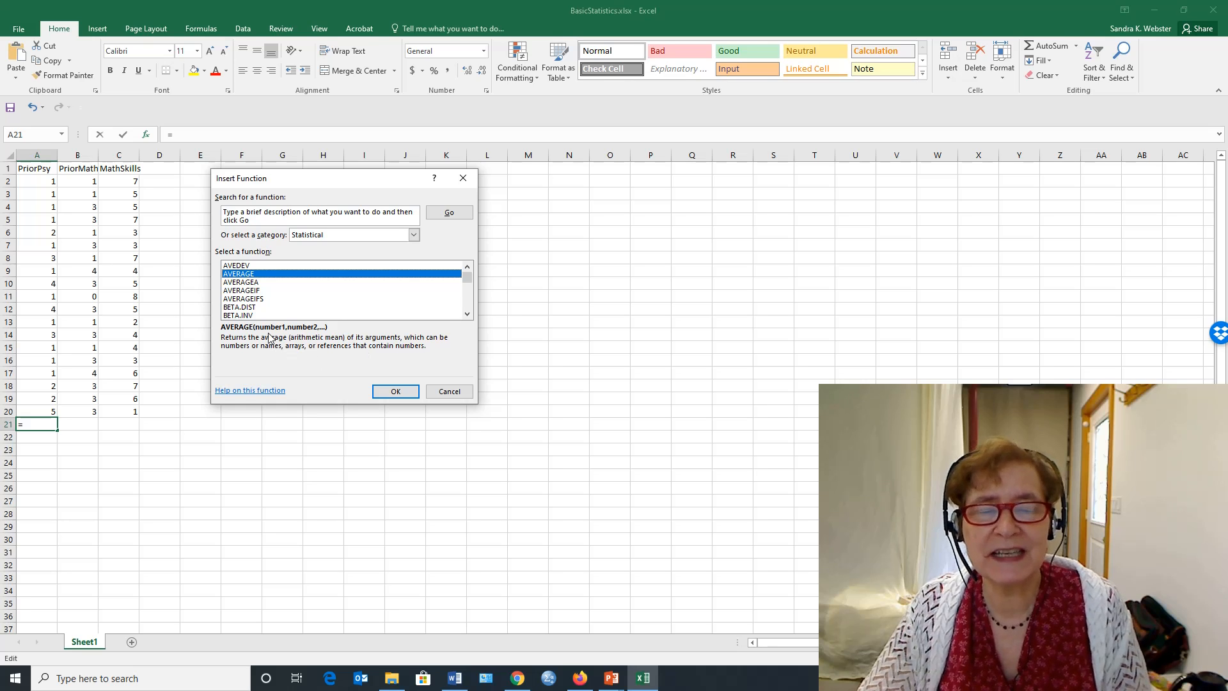
pyautogui.click(394, 393)
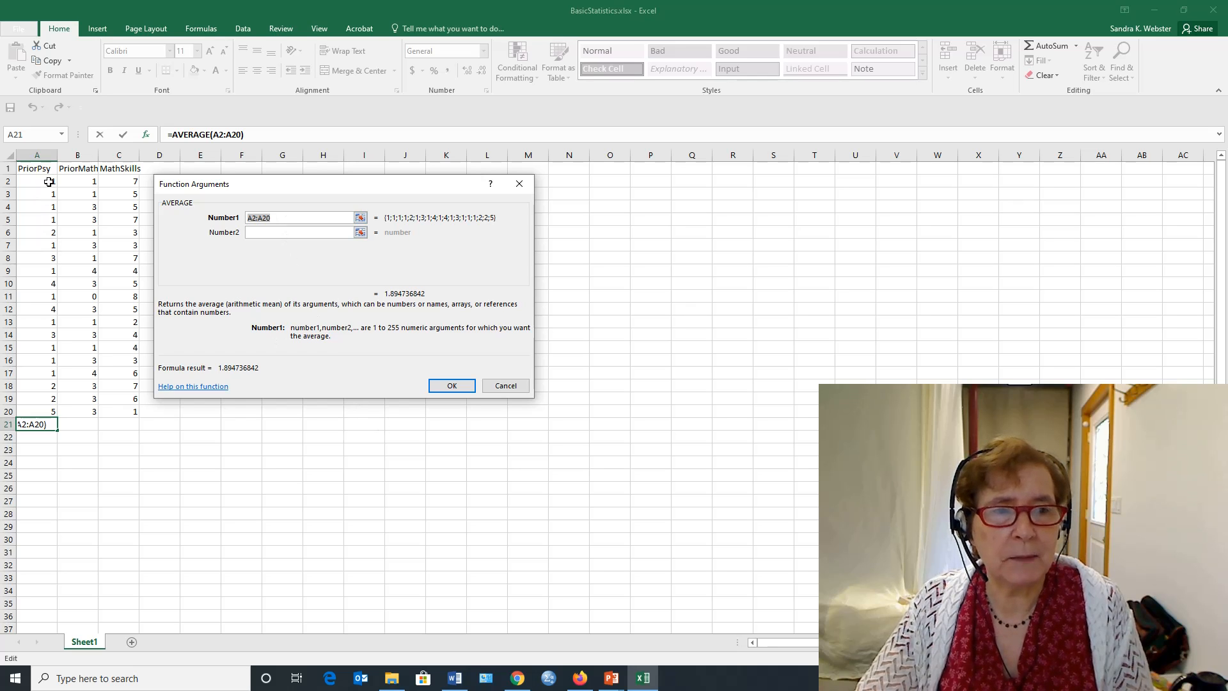
pyautogui.moveTo(49, 183); pyautogui.dragTo(38, 201)
pyautogui.moveTo(26, 267); pyautogui.dragTo(26, 352)
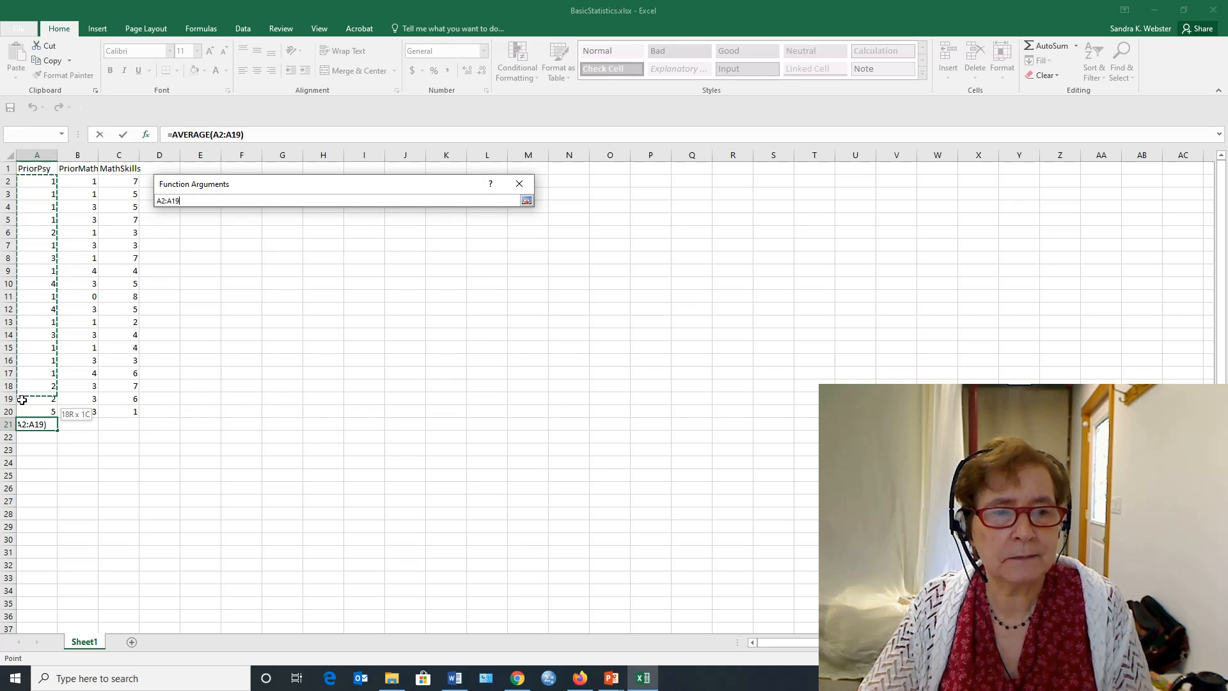
pyautogui.moveTo(20, 412); pyautogui.dragTo(20, 412)
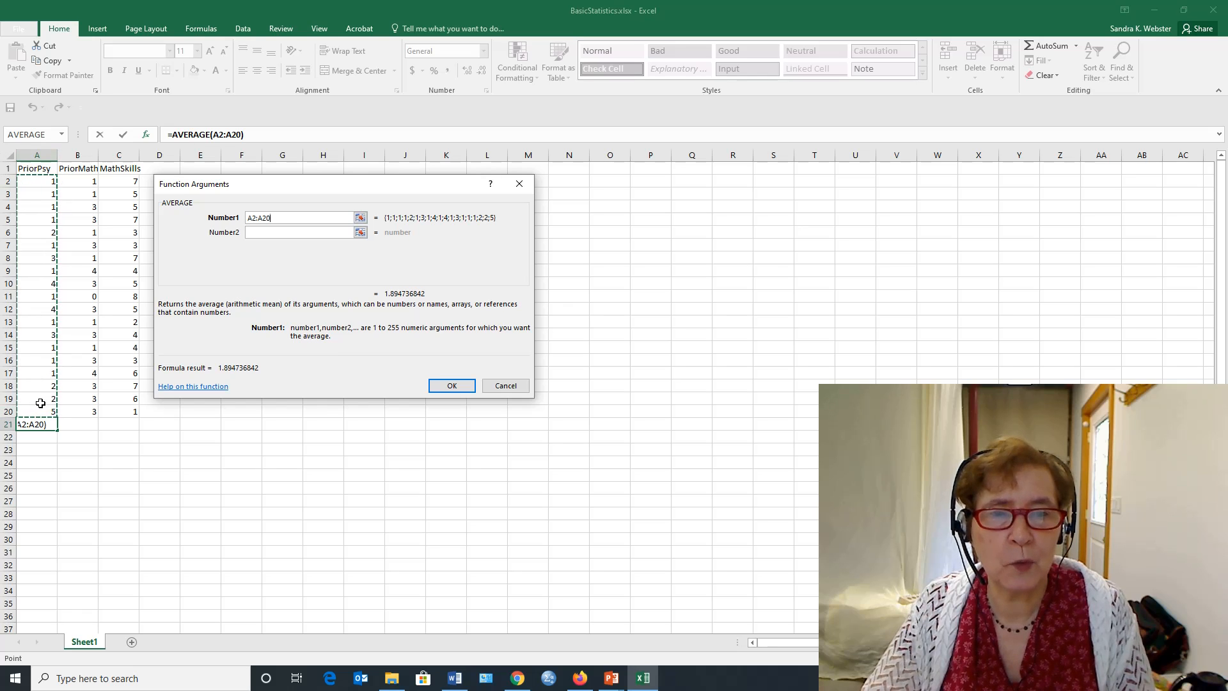
pyautogui.click(450, 385)
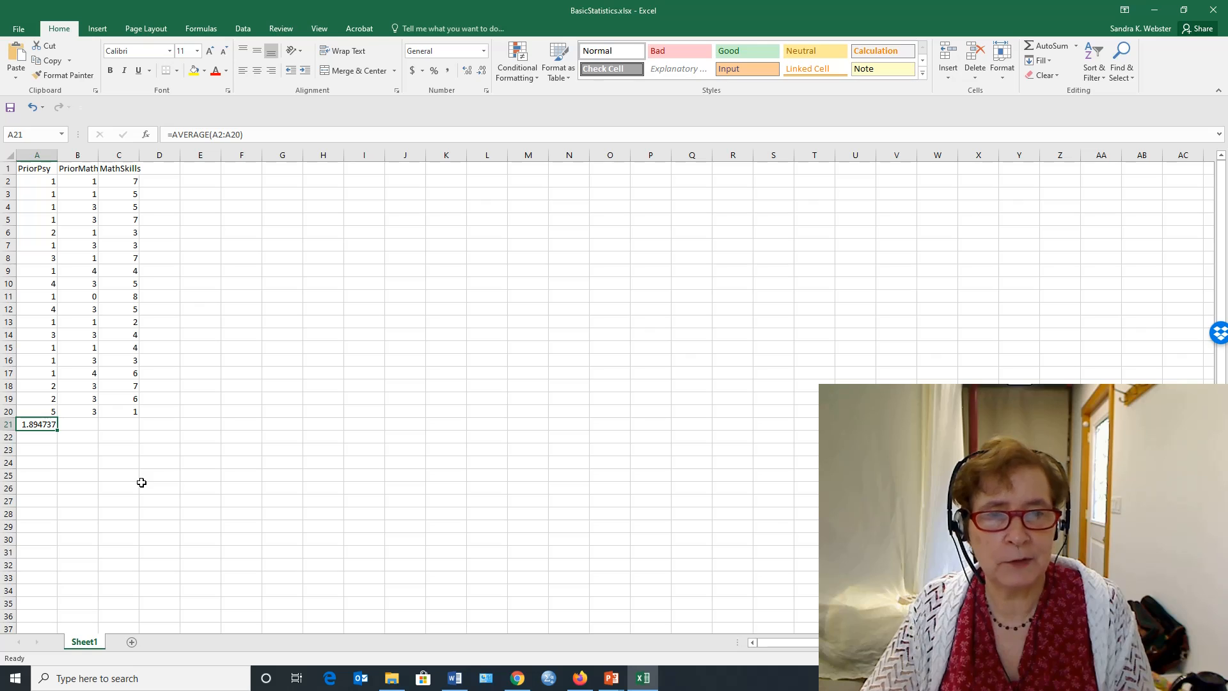
# - Calculate the PriorPsy sample standard deviation in cell A22 with the statistical function STDEV.S over A2:A20
pyautogui.click(40, 439)
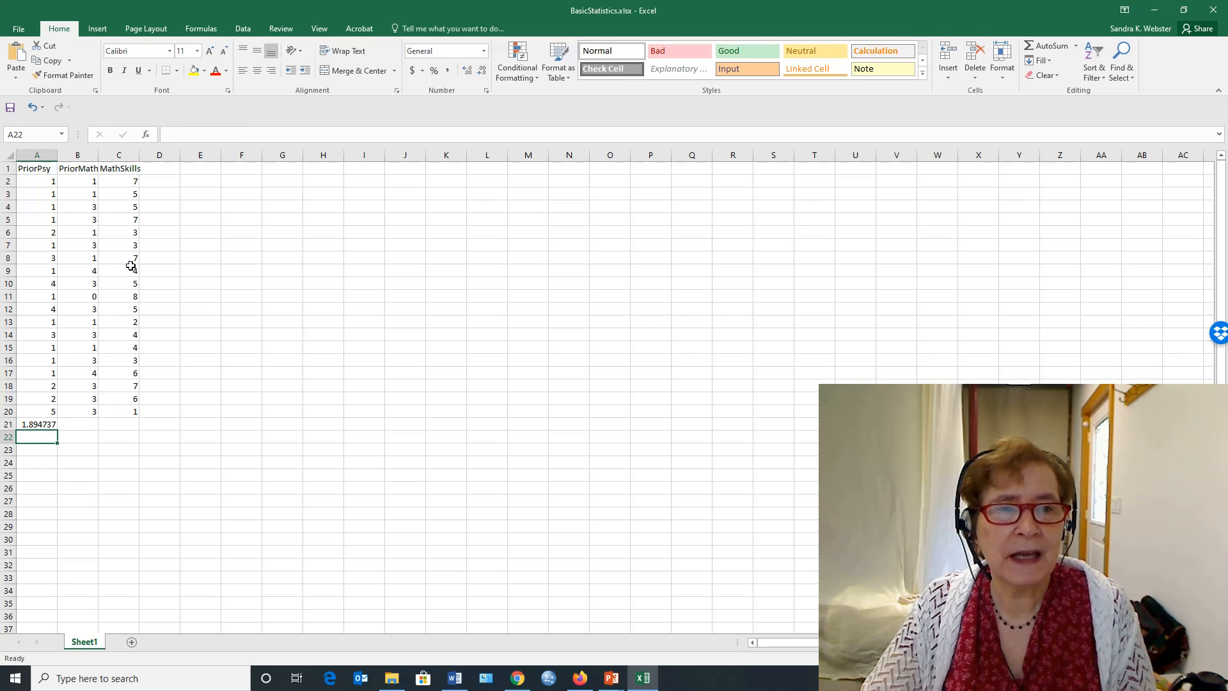
pyautogui.click(146, 135)
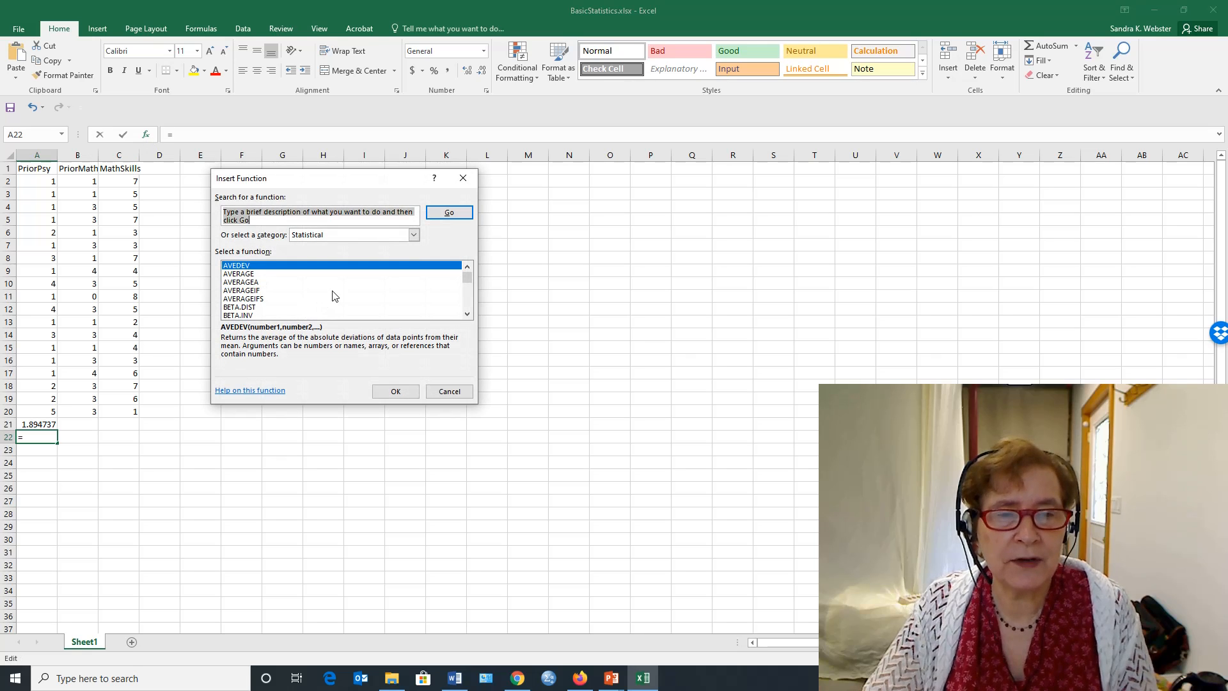
pyautogui.scroll(-4, 338, 289)
pyautogui.scroll(-4, 337, 293)
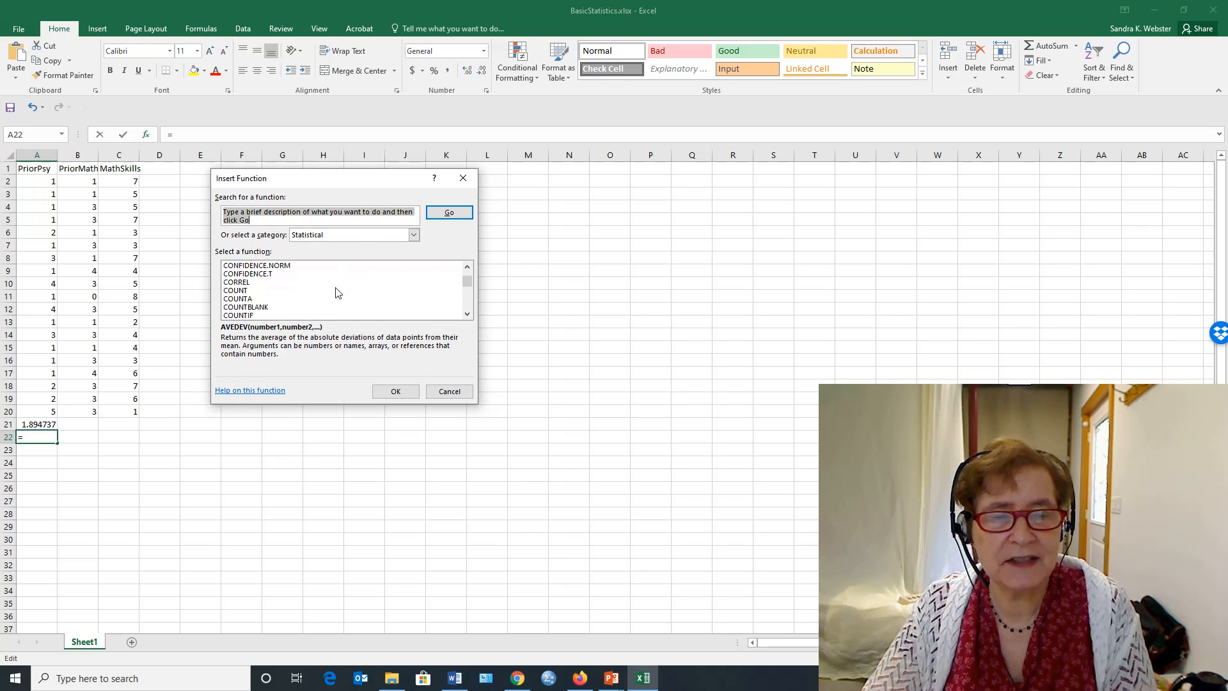
pyautogui.scroll(-12, 333, 295)
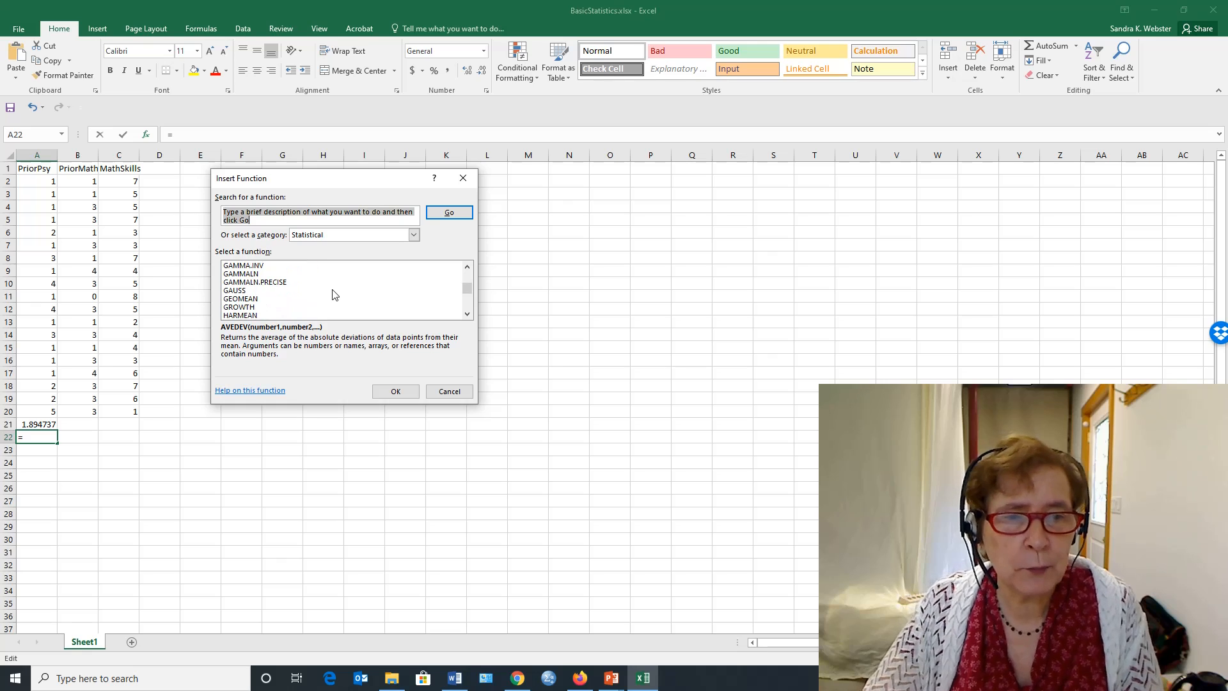
pyautogui.scroll(-6, 332, 296)
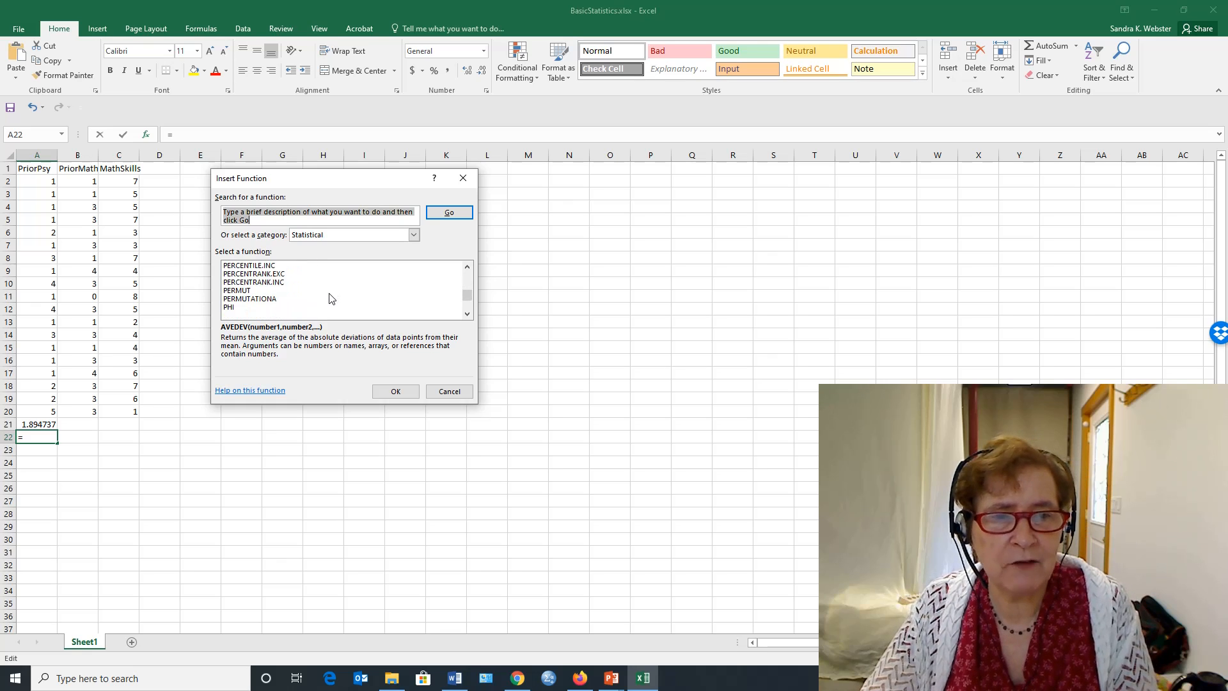
pyautogui.scroll(-2, 330, 300)
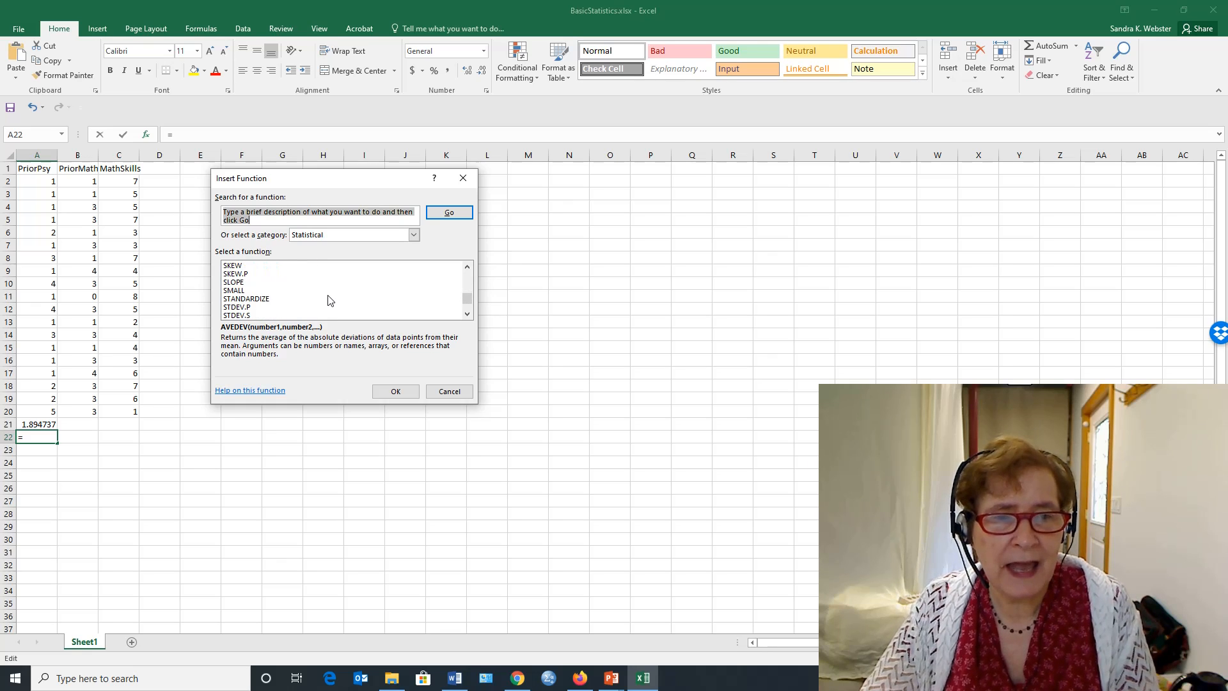
pyautogui.scroll(-1, 323, 304)
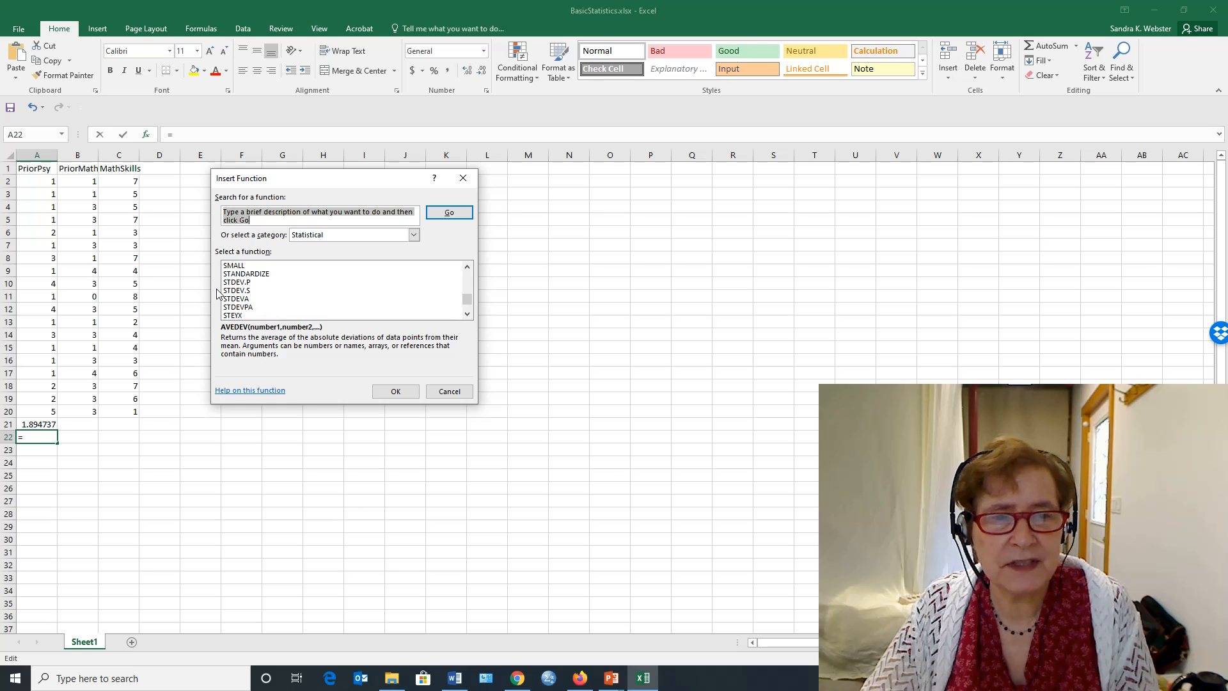
pyautogui.click(237, 291)
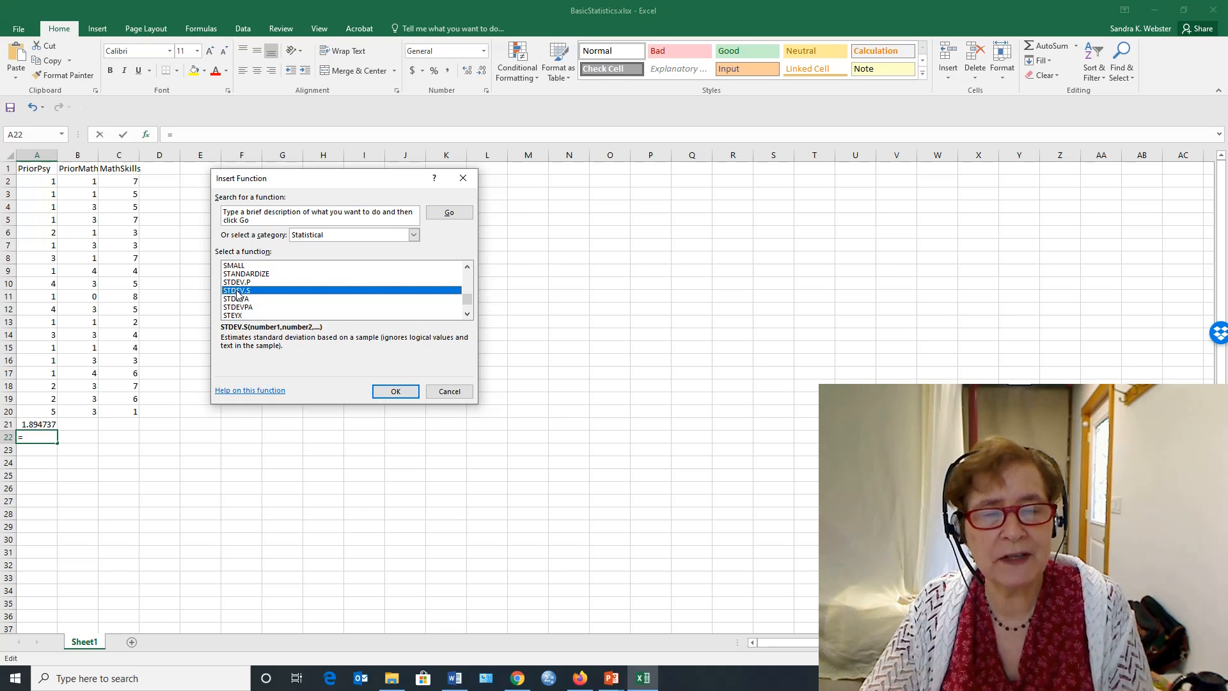
pyautogui.click(391, 392)
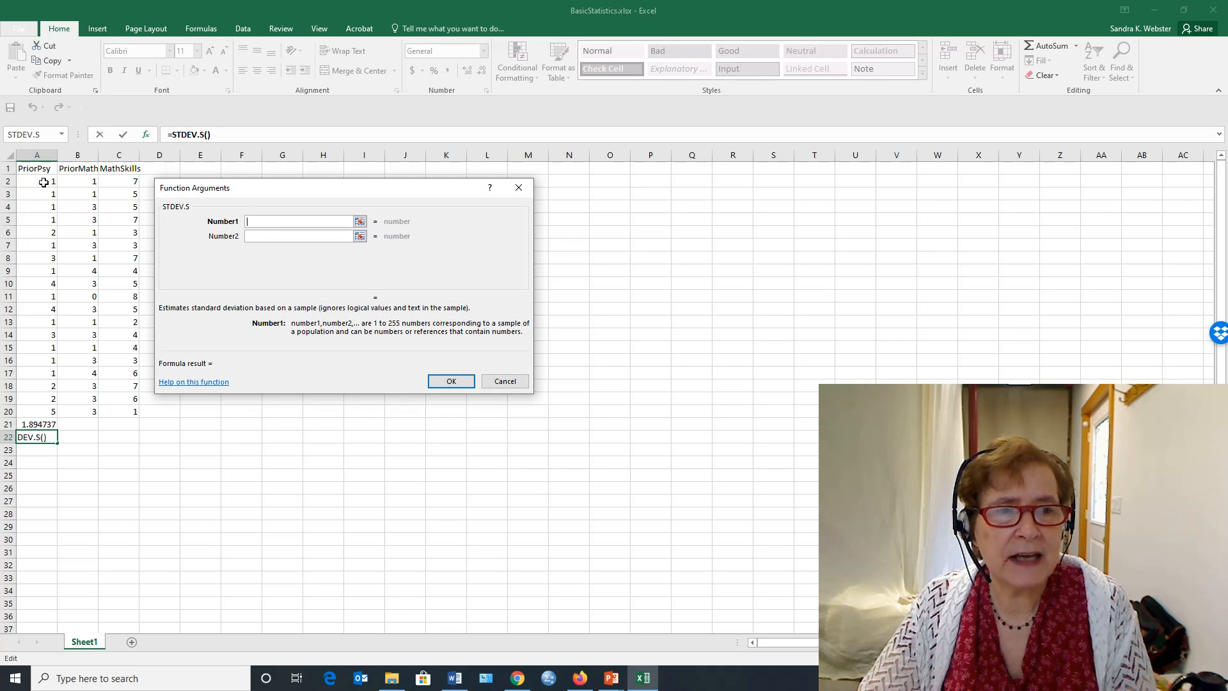
pyautogui.moveTo(45, 182); pyautogui.dragTo(14, 407)
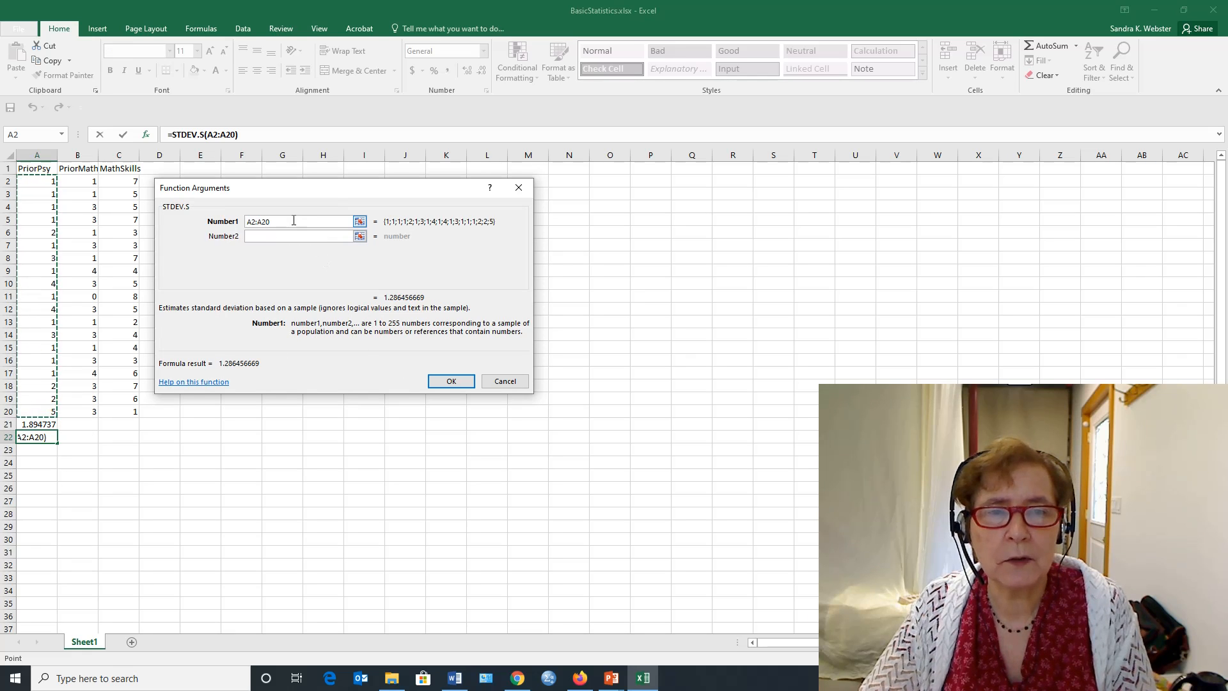
pyautogui.click(244, 135)
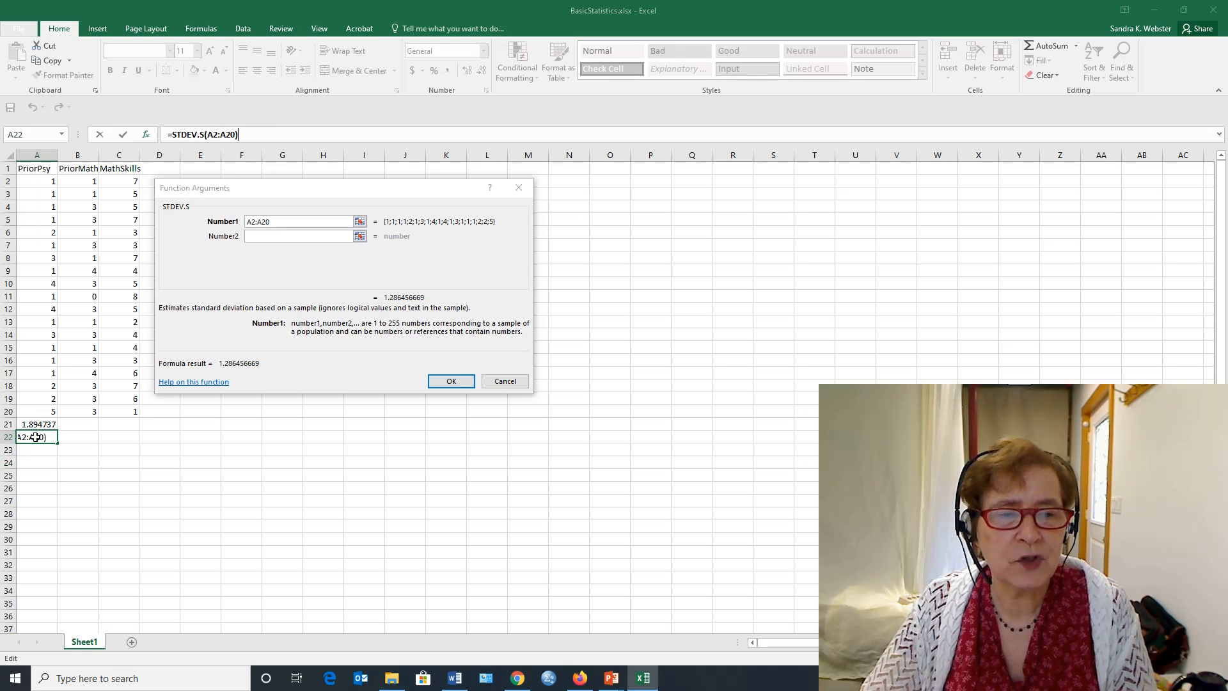
pyautogui.click(448, 383)
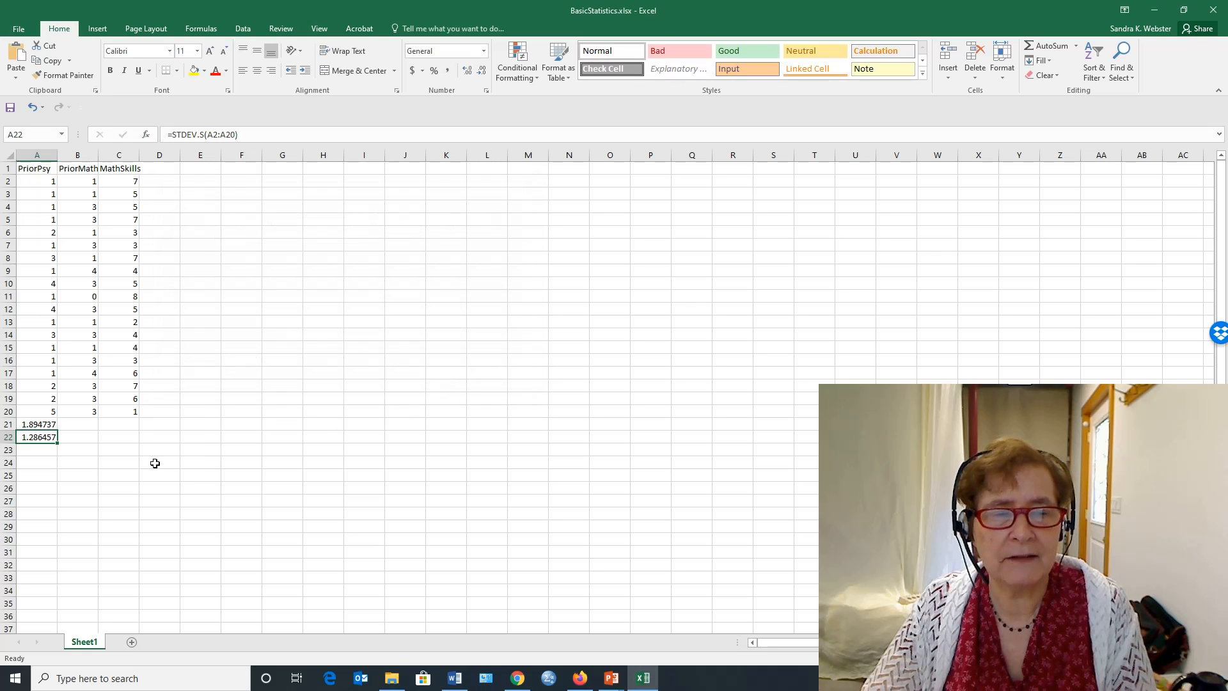
# - Label the row of averages by entering "Mean" in cell D21
pyautogui.click(44, 453)
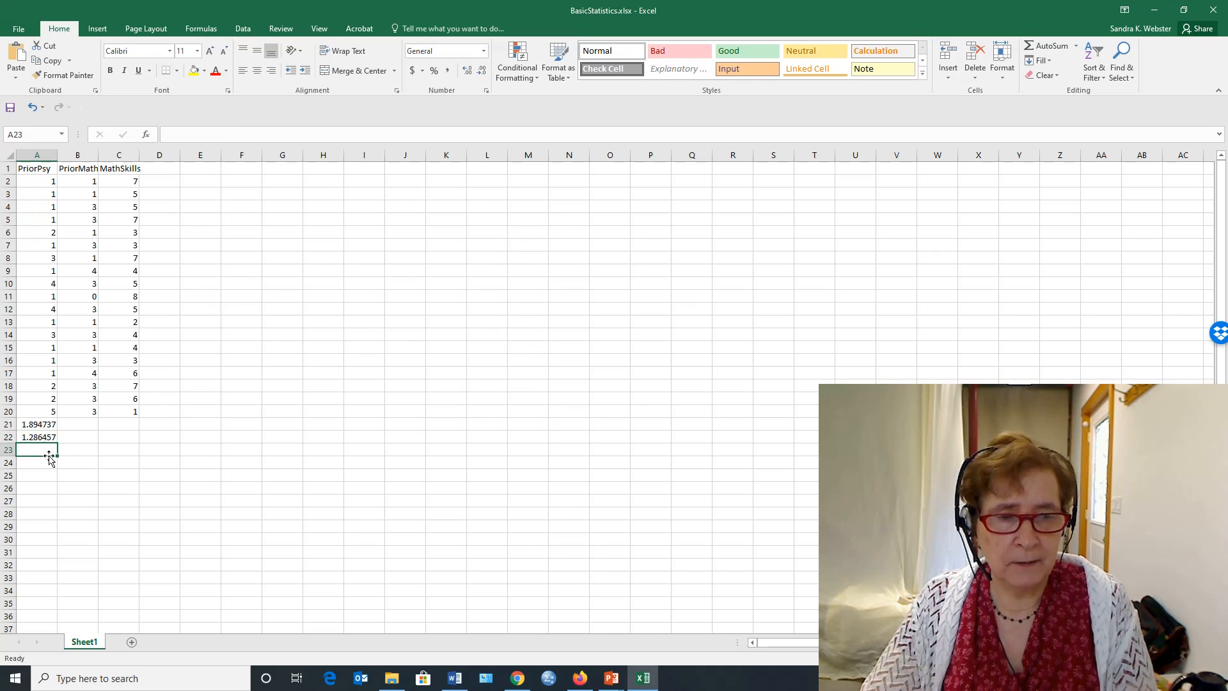
pyautogui.click(170, 424)
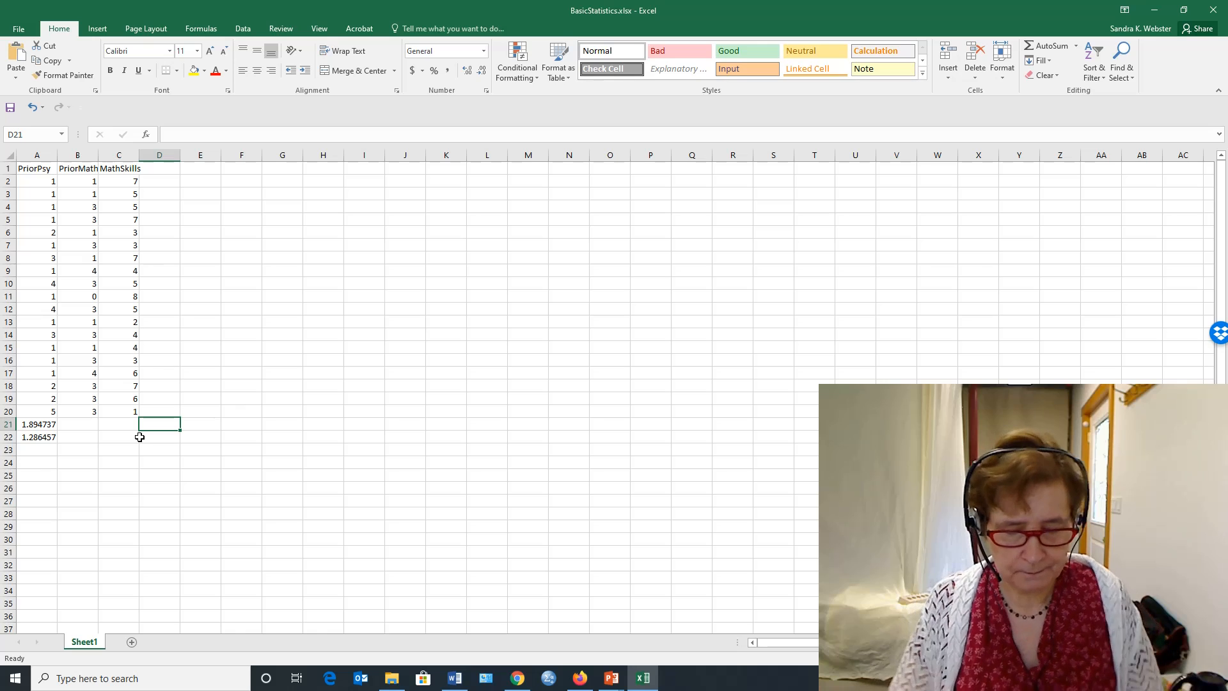
pyautogui.write('Mean')
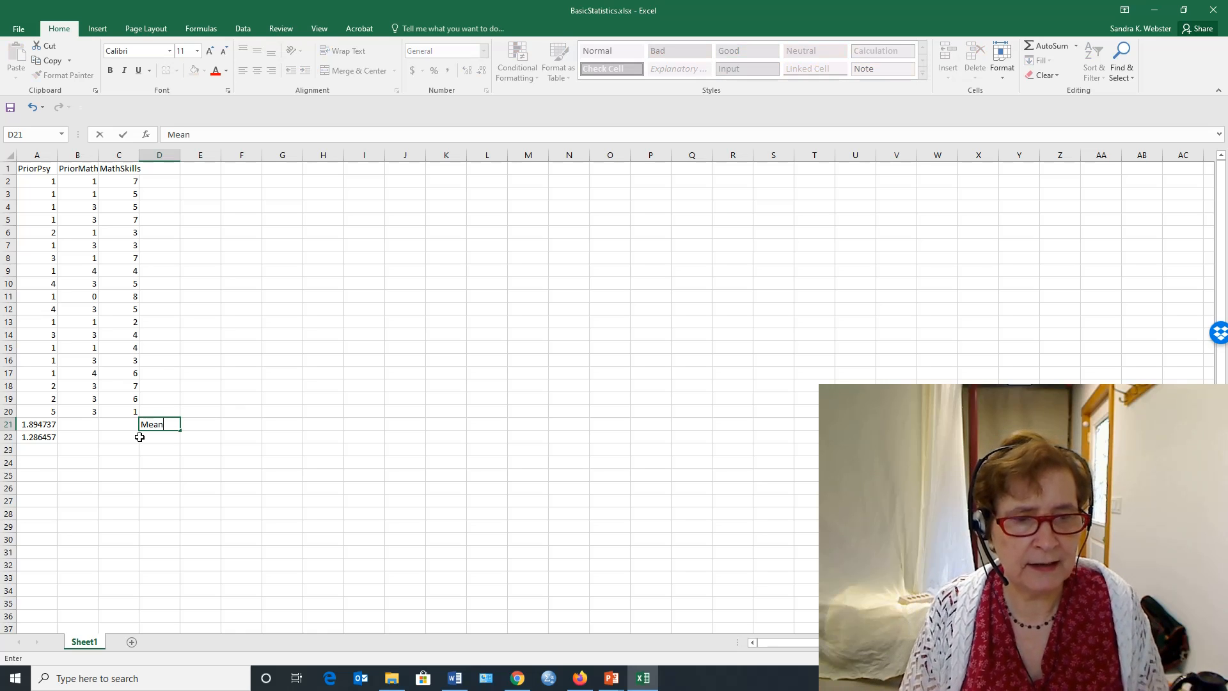
pyautogui.press('Return')
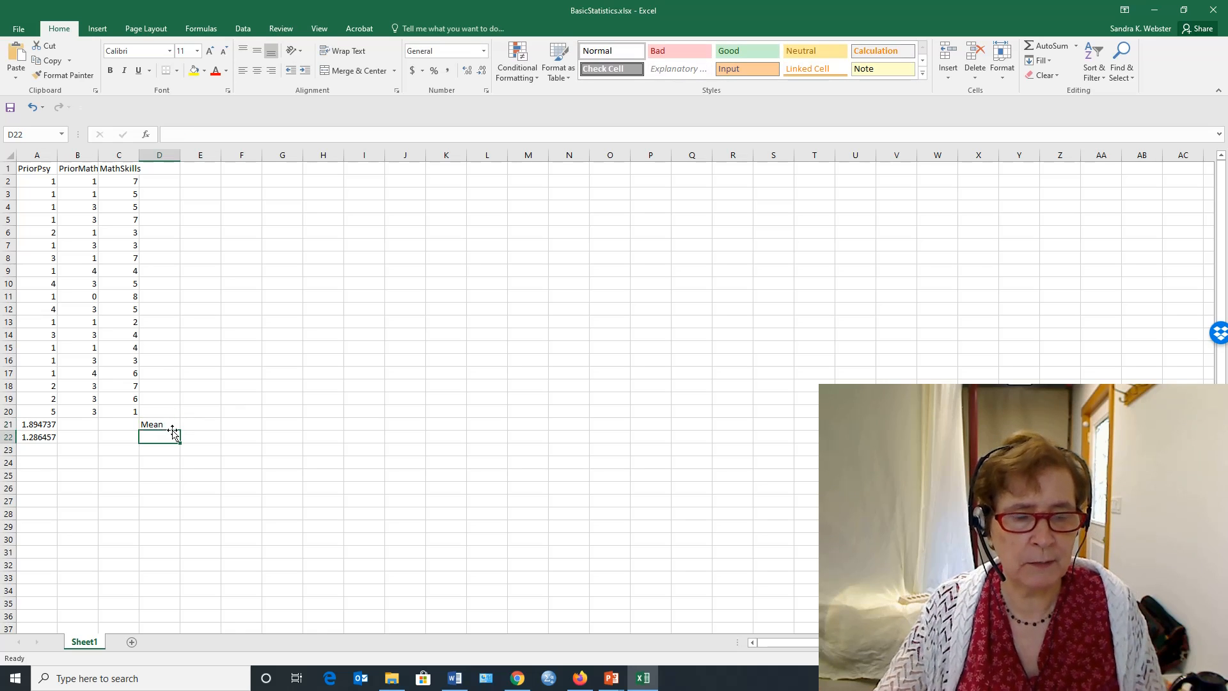
# - Label the row of standard deviations by entering "Standard Deviation" in cell D22
pyautogui.write('Standard')
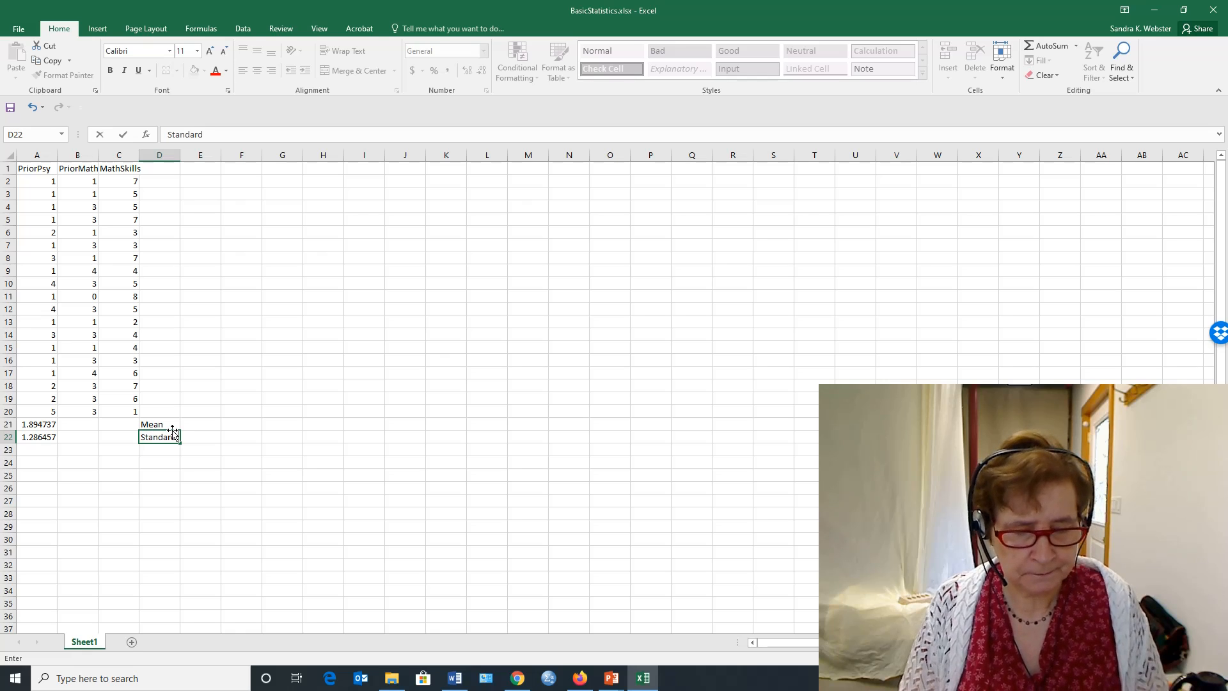
pyautogui.write(' Deviatio')
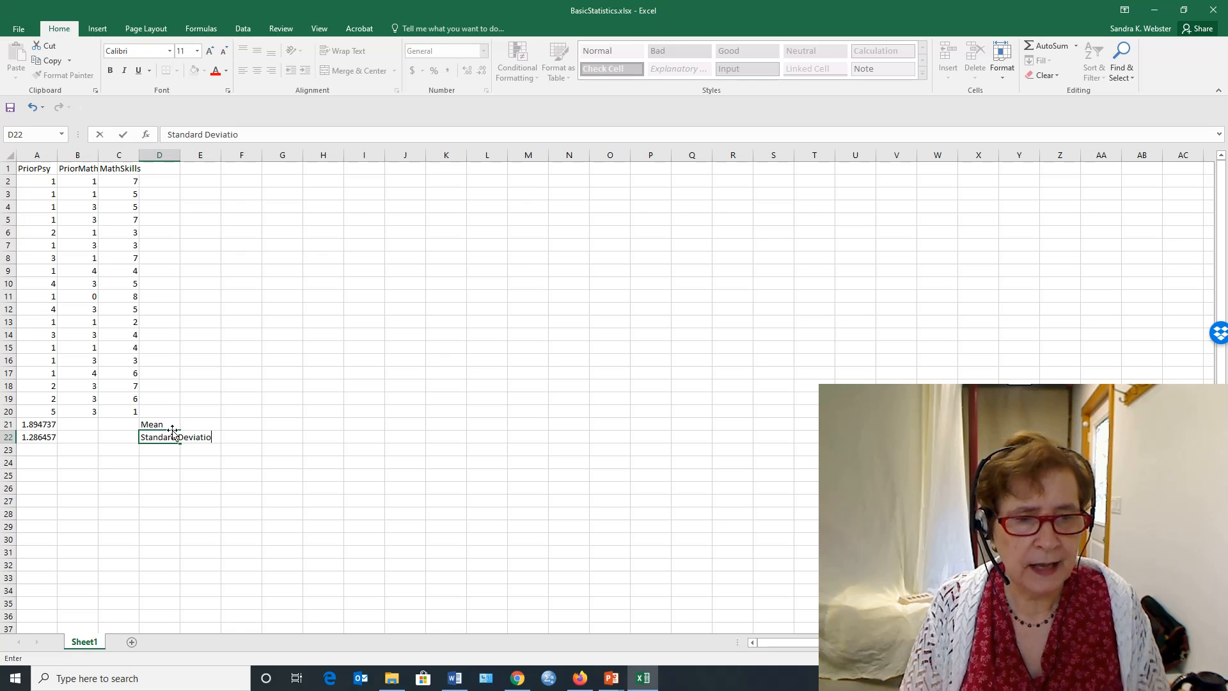
pyautogui.write('n')
# - Calculate the PriorPsy median in cell A23 with the statistical function MEDIAN over A2:A20
pyautogui.click(36, 450)
pyautogui.click(146, 134)
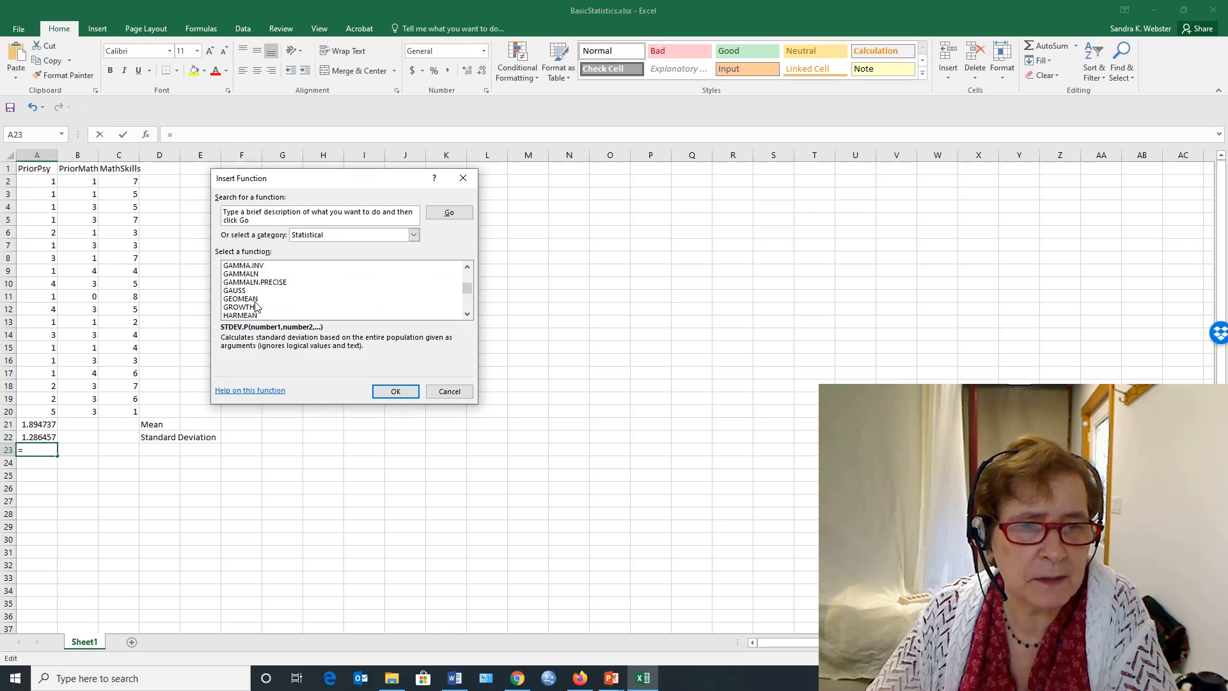
pyautogui.scroll(6, 256, 308)
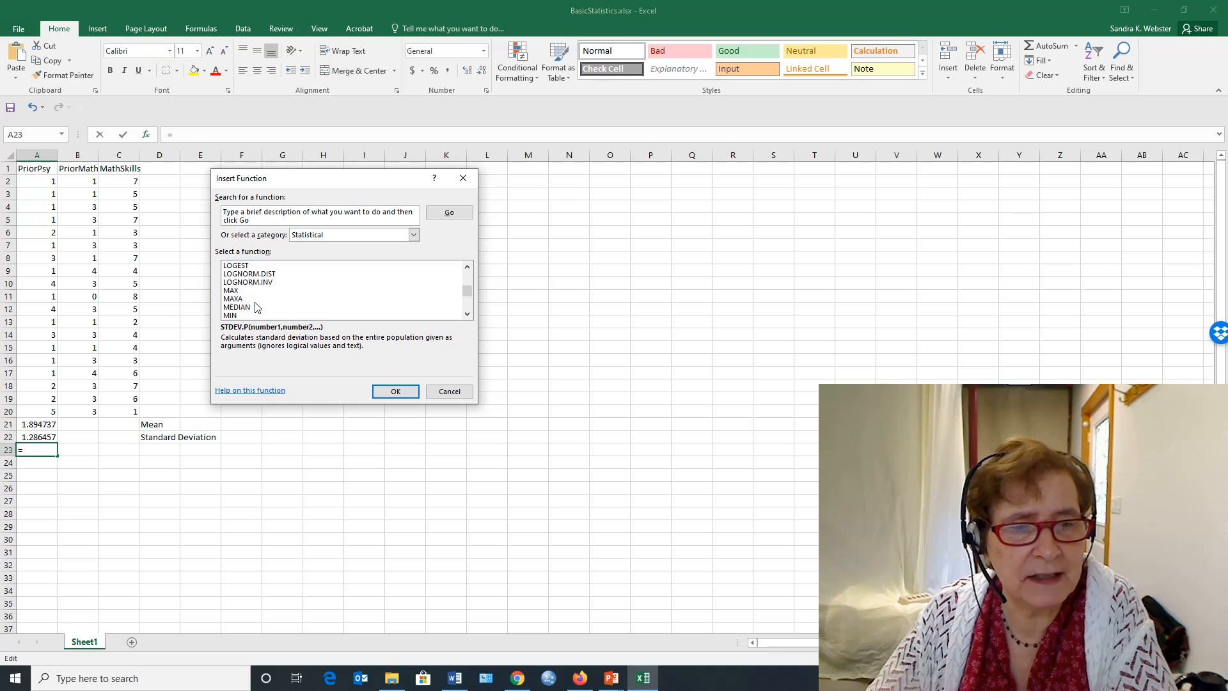
pyautogui.scroll(-1, 256, 307)
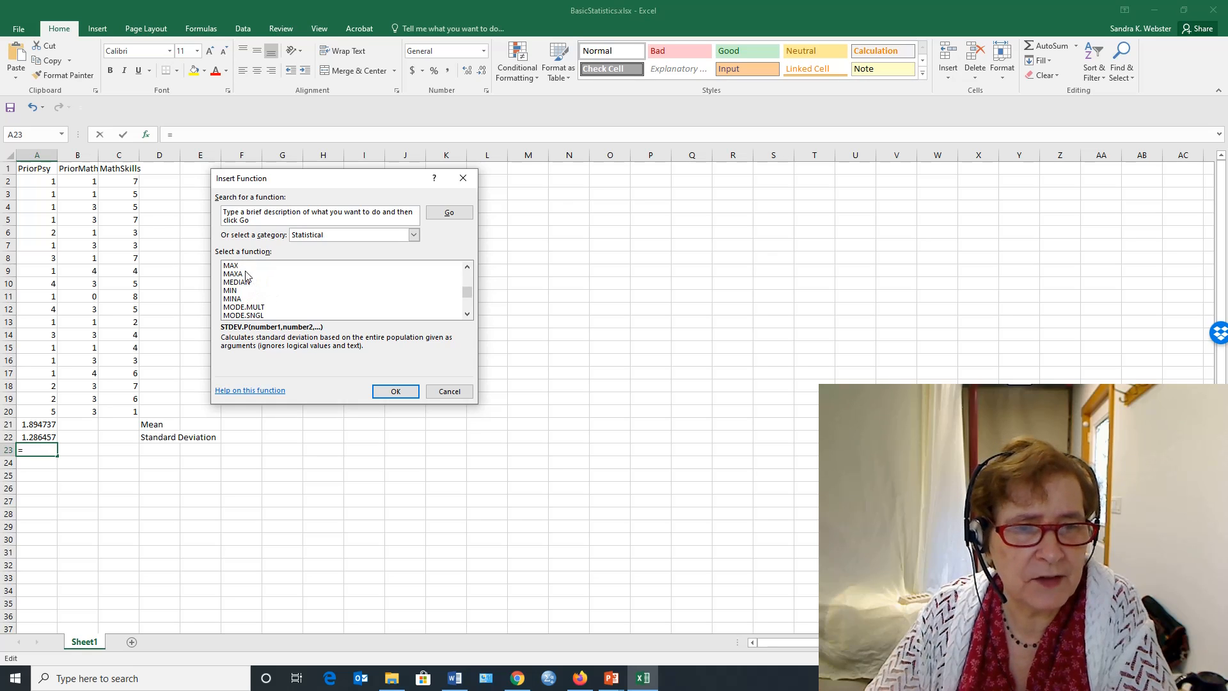
pyautogui.click(235, 283)
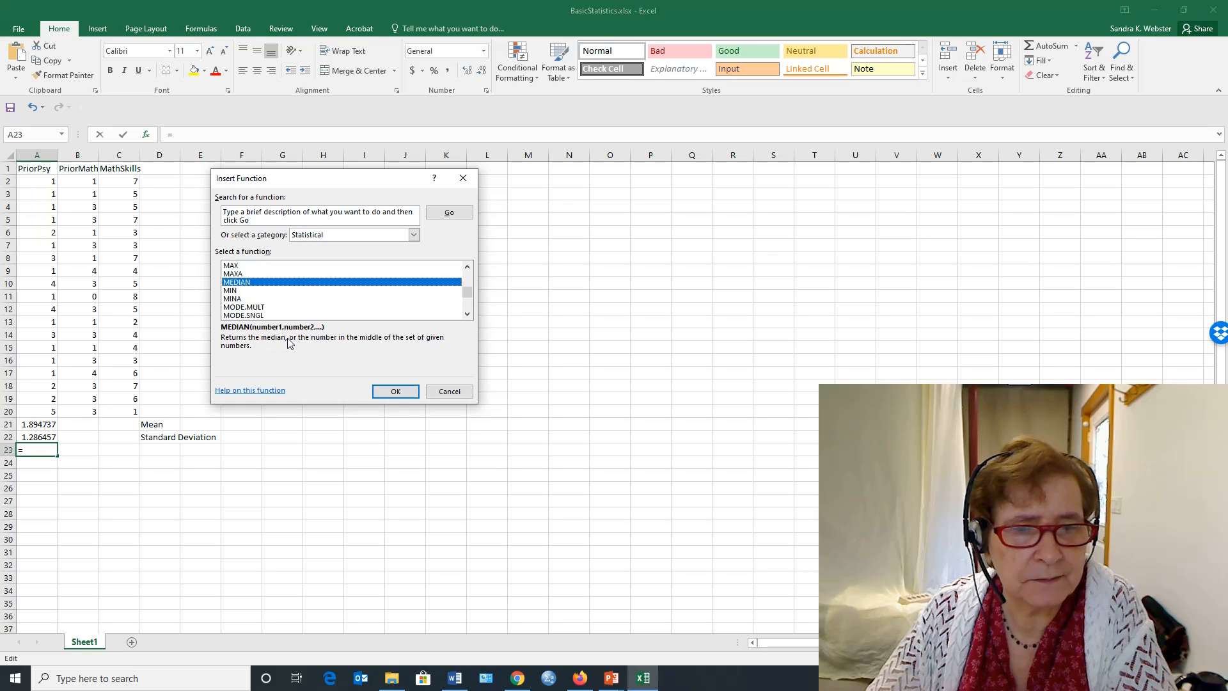
pyautogui.click(396, 392)
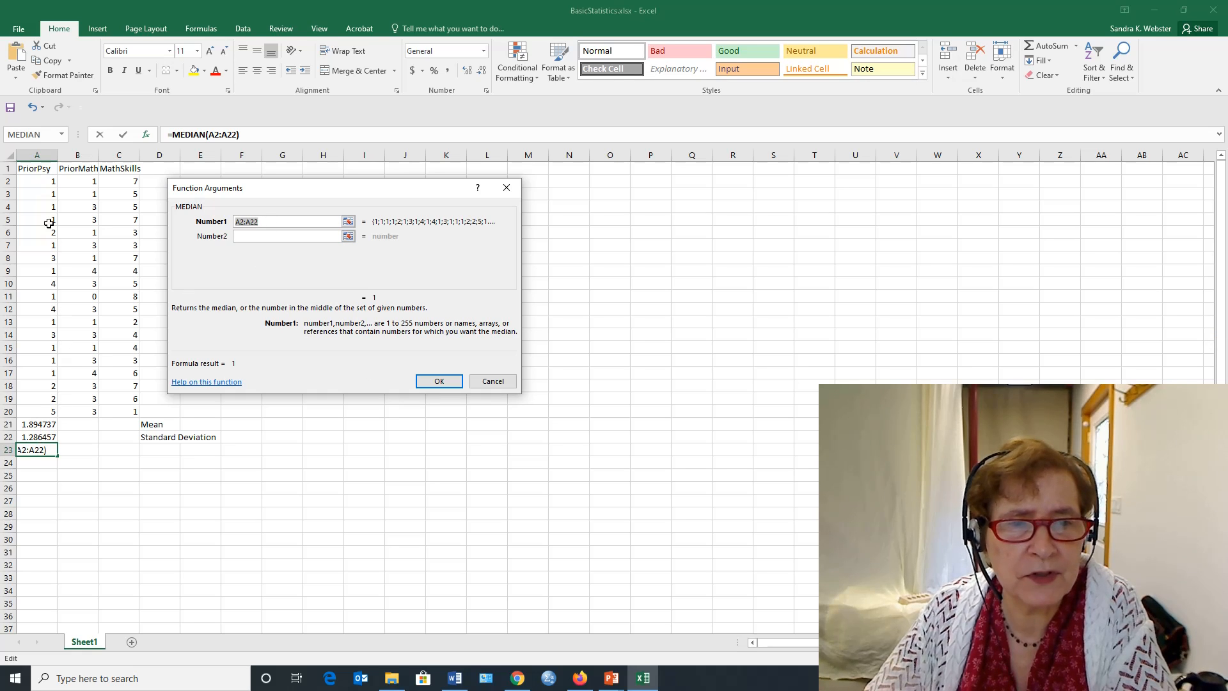
pyautogui.click(265, 220)
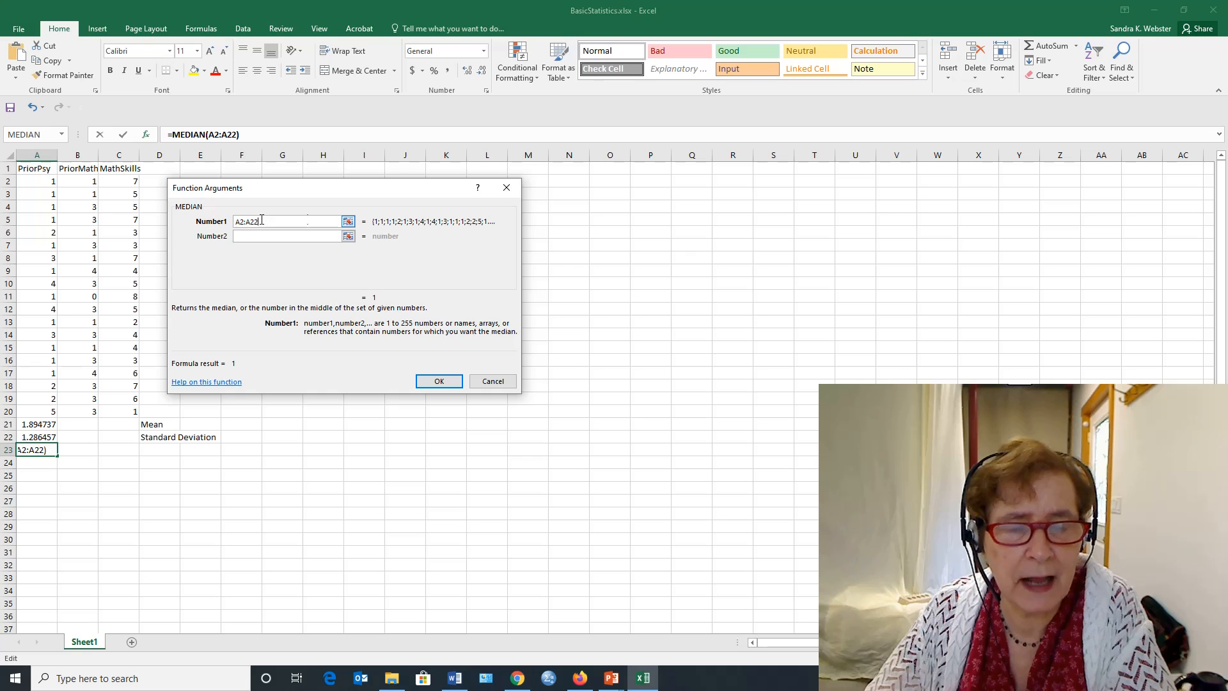
pyautogui.press('BackSpace')
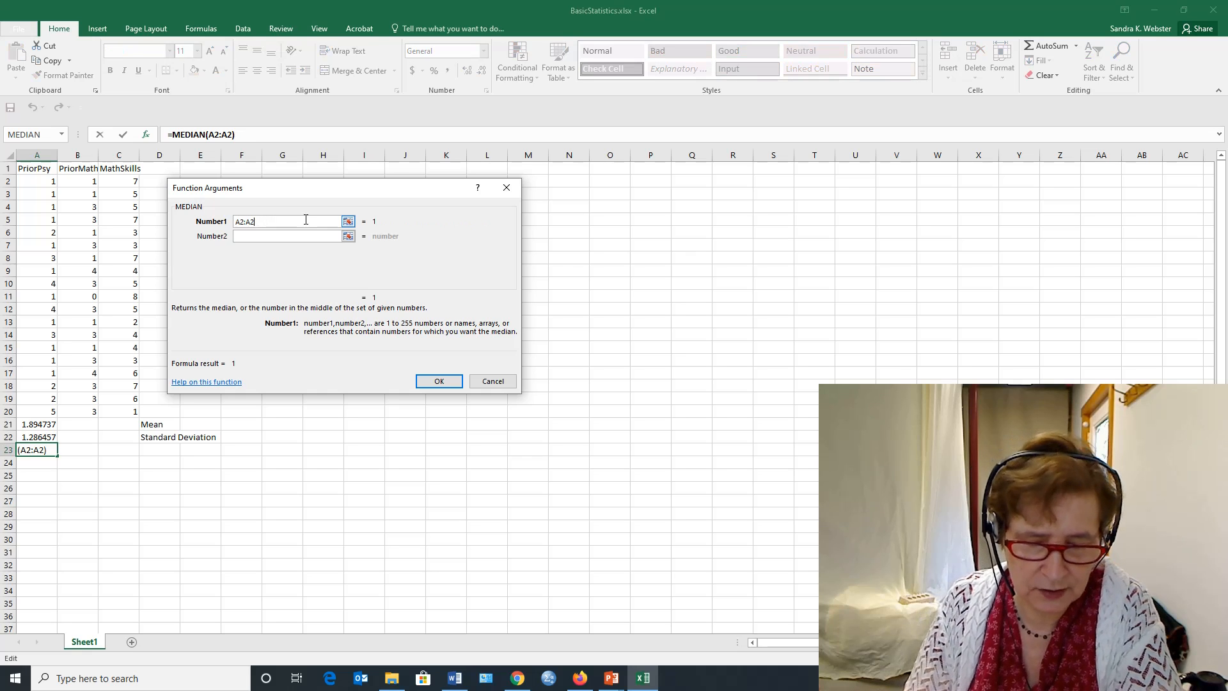
pyautogui.write('0')
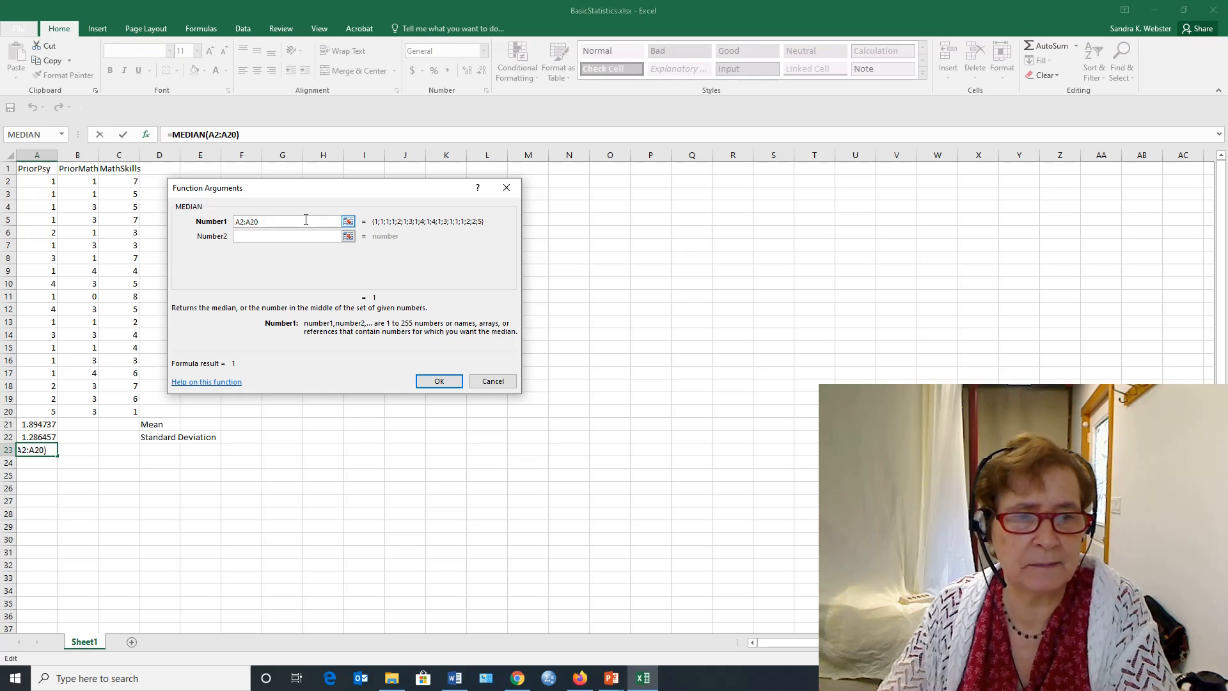
pyautogui.click(439, 381)
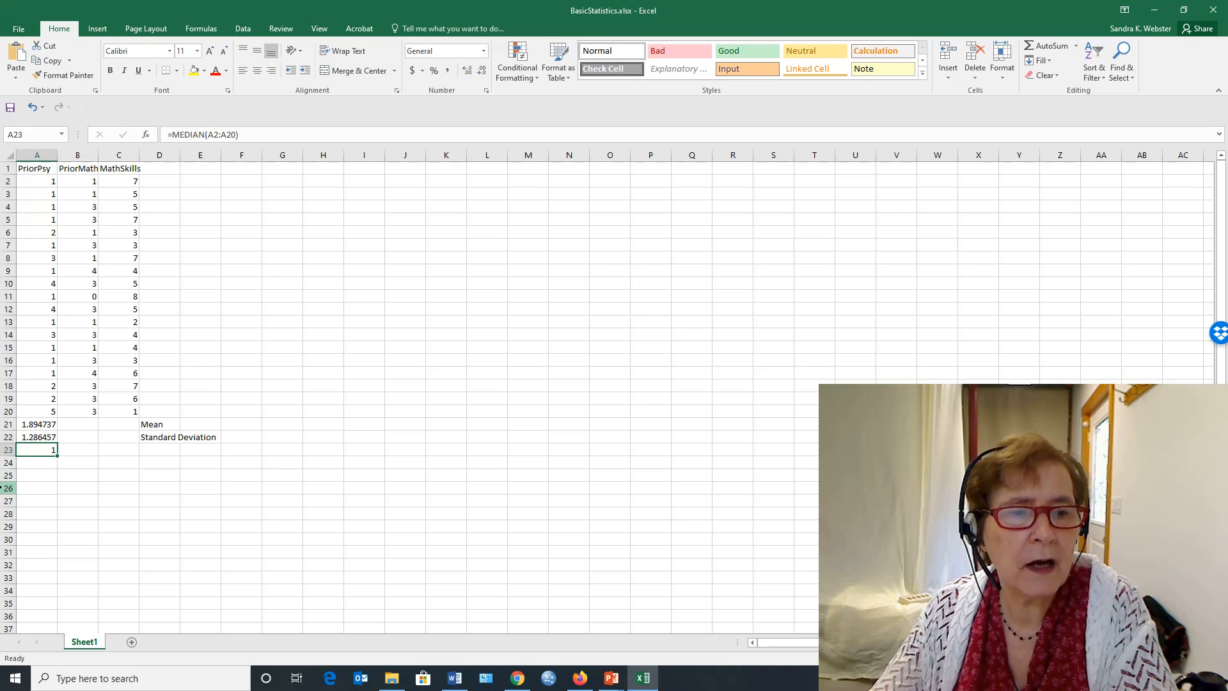
# - Calculate the PriorPsy mode in cell A24 with the statistical function MODE.MULT over A2:A20
pyautogui.click(38, 466)
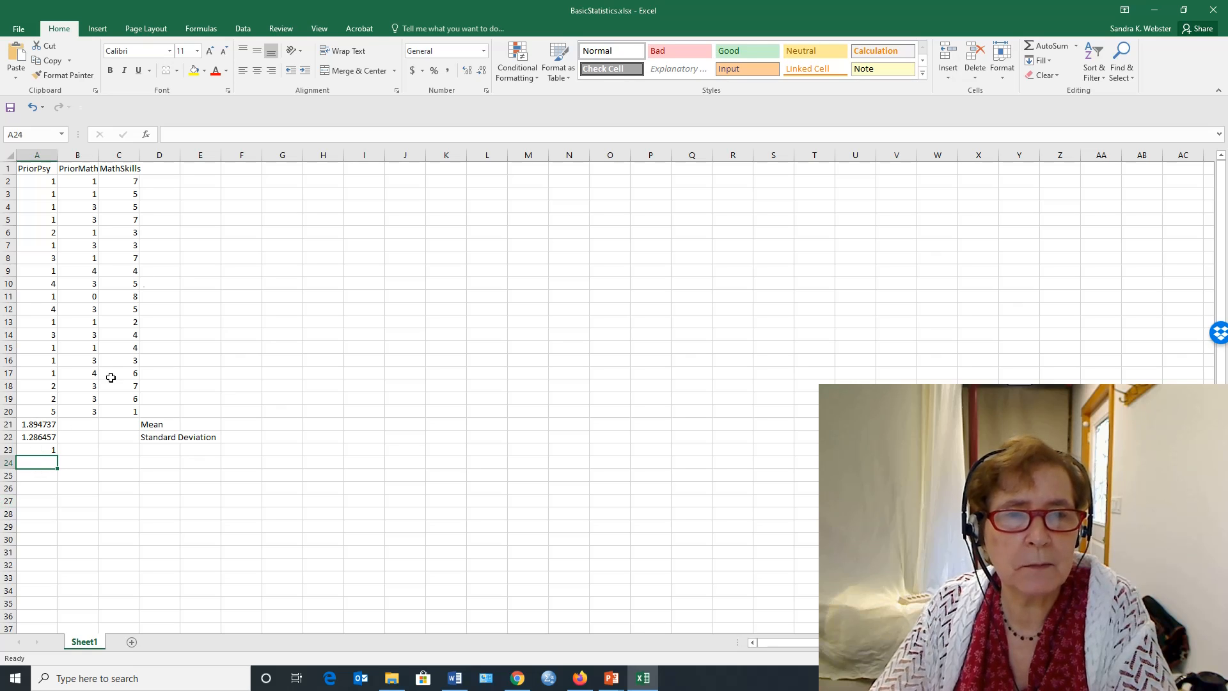
pyautogui.click(146, 136)
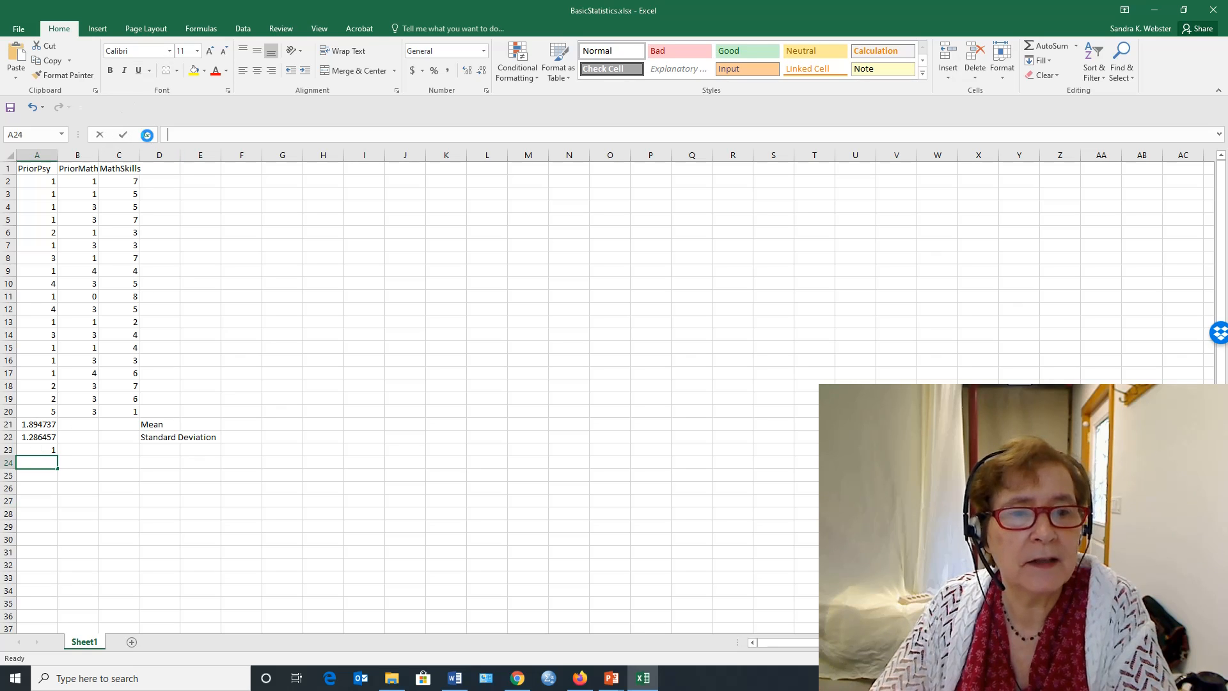
pyautogui.scroll(-2, 333, 304)
pyautogui.scroll(-10, 331, 304)
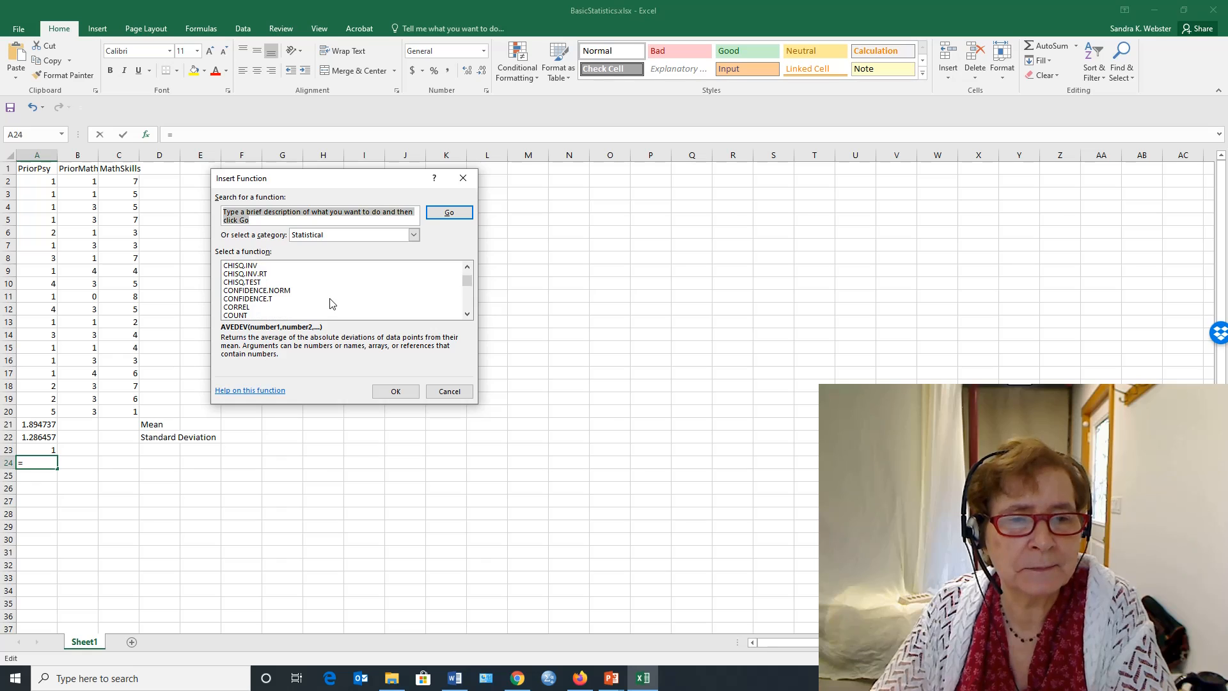
pyautogui.scroll(-10, 316, 300)
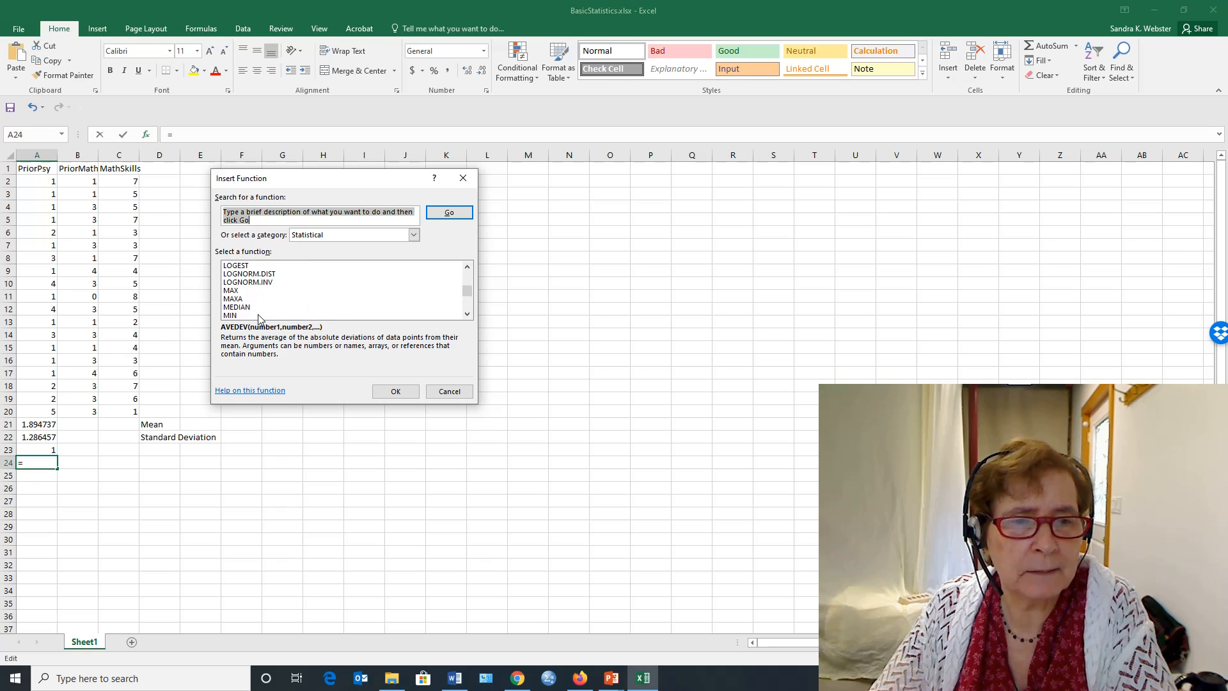
pyautogui.scroll(-2, 259, 317)
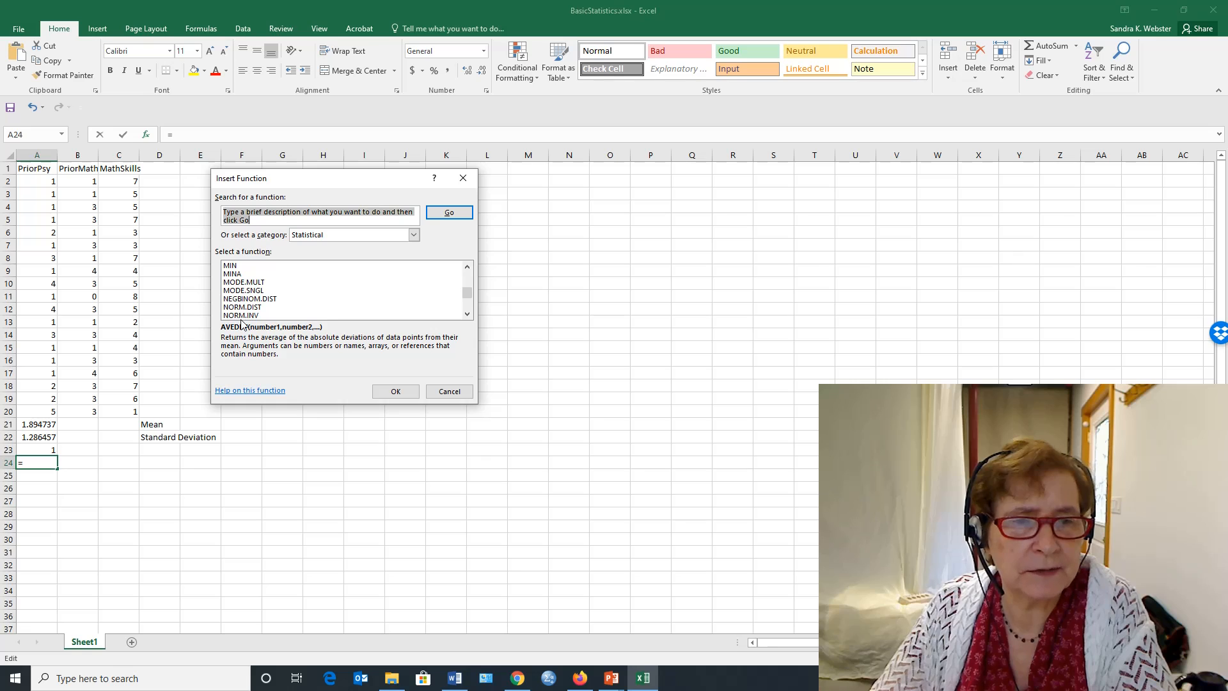
pyautogui.click(243, 283)
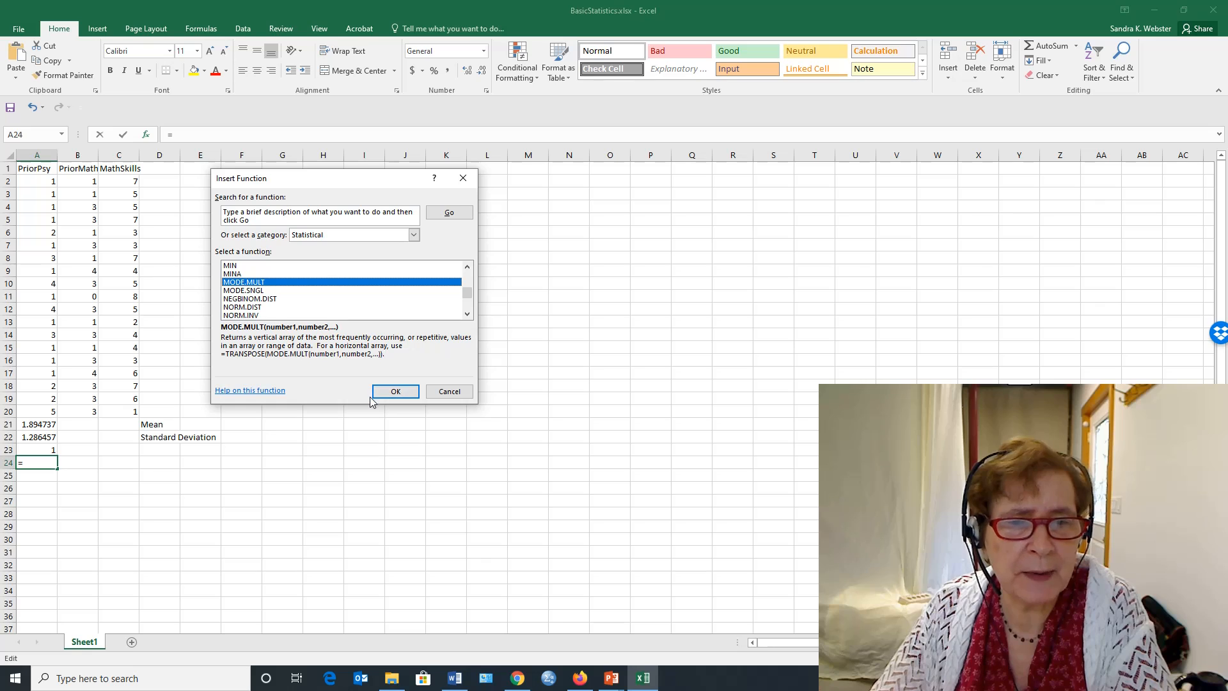
pyautogui.click(395, 392)
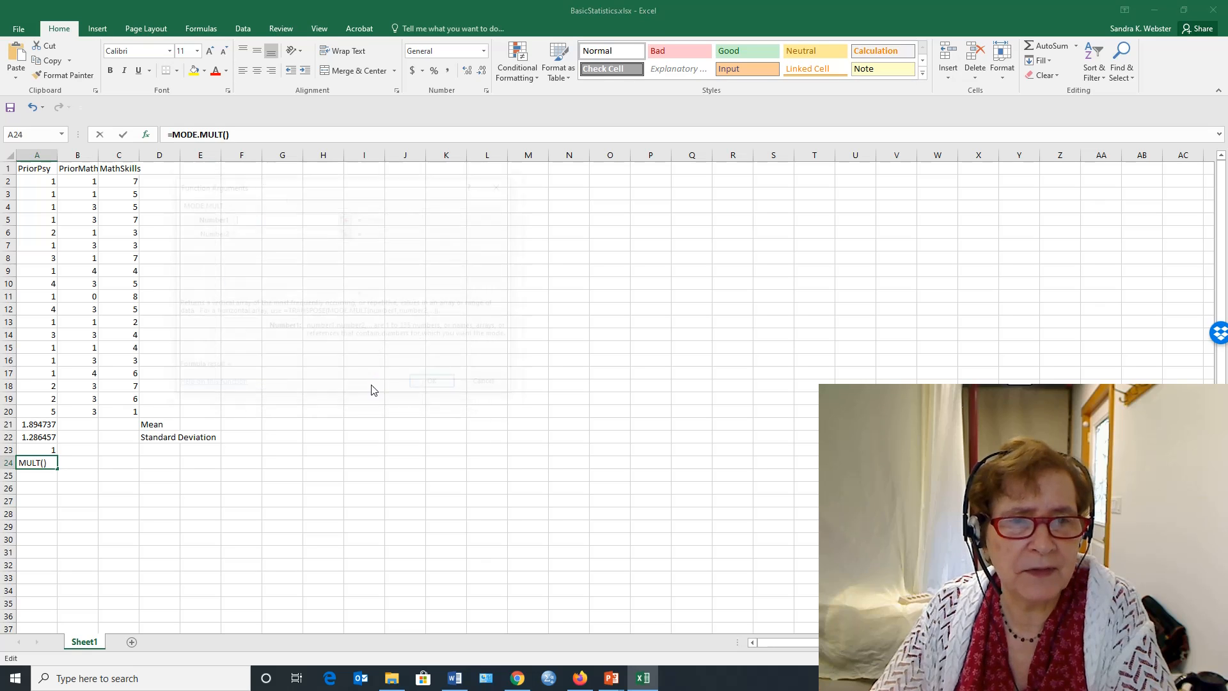
pyautogui.click(46, 184)
pyautogui.moveTo(46, 184); pyautogui.dragTo(21, 401)
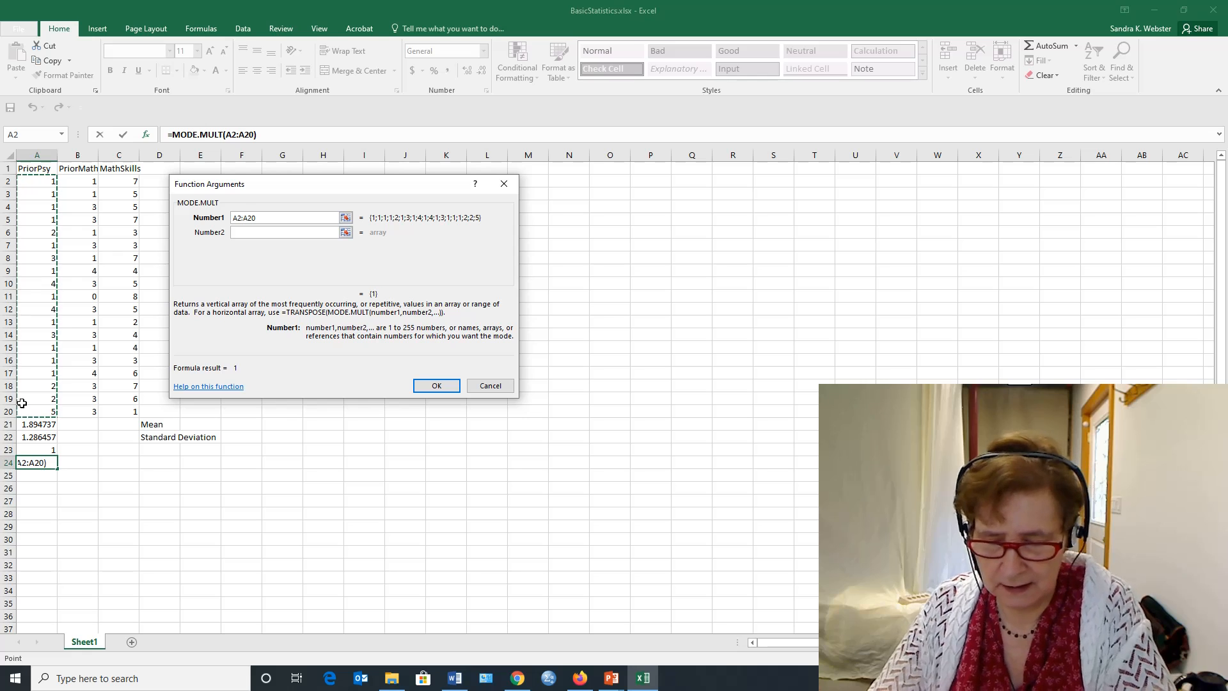
pyautogui.click(446, 384)
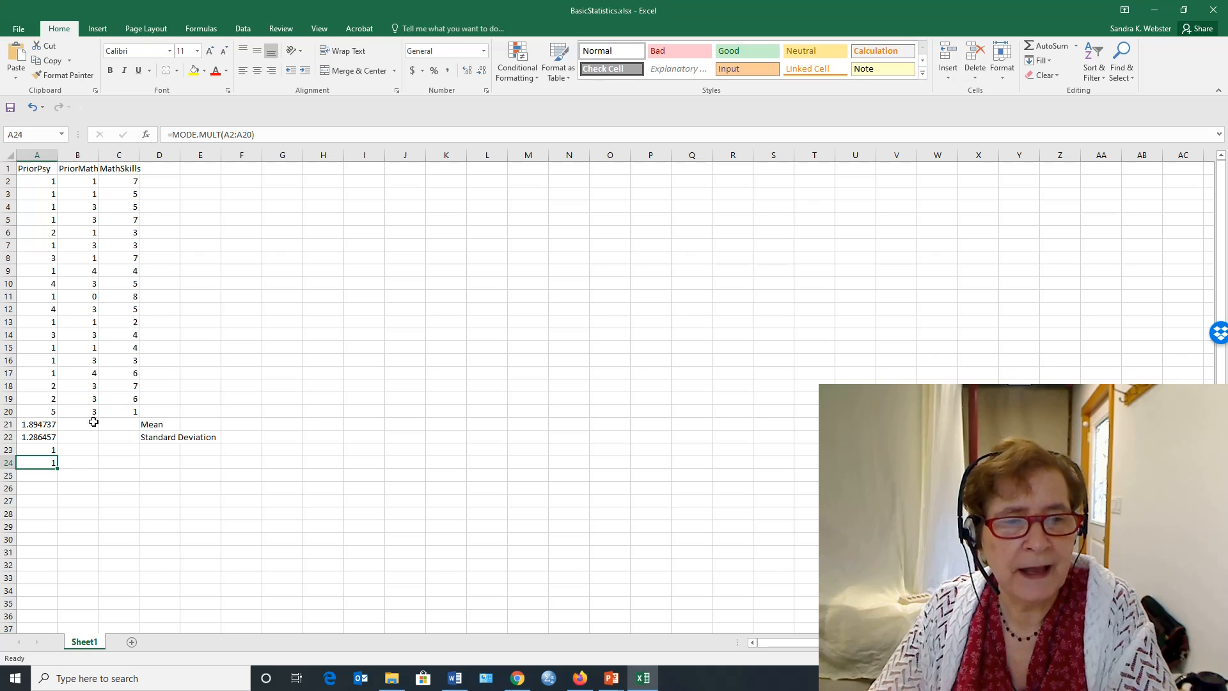
# - Copy the four PriorPsy statistics formulas in A21:A24 to B21:C24 for the PriorMath and MathSkills columns
pyautogui.click(85, 170)
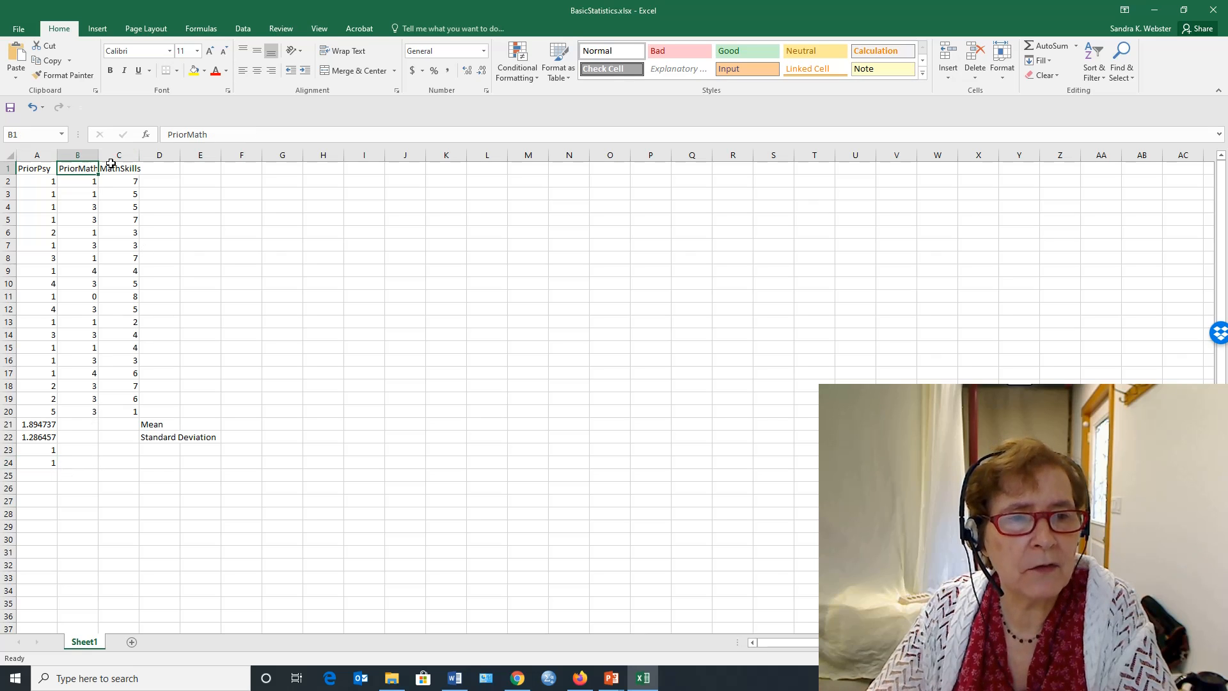
pyautogui.click(102, 168)
pyautogui.click(88, 168)
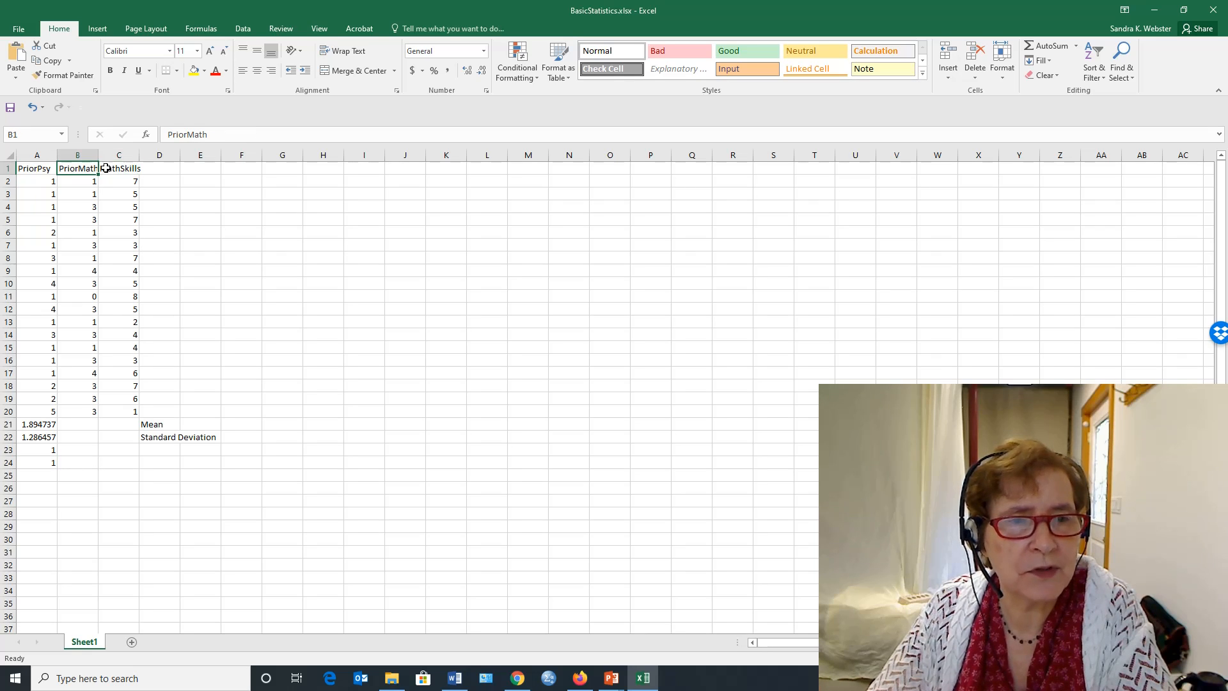
pyautogui.click(121, 170)
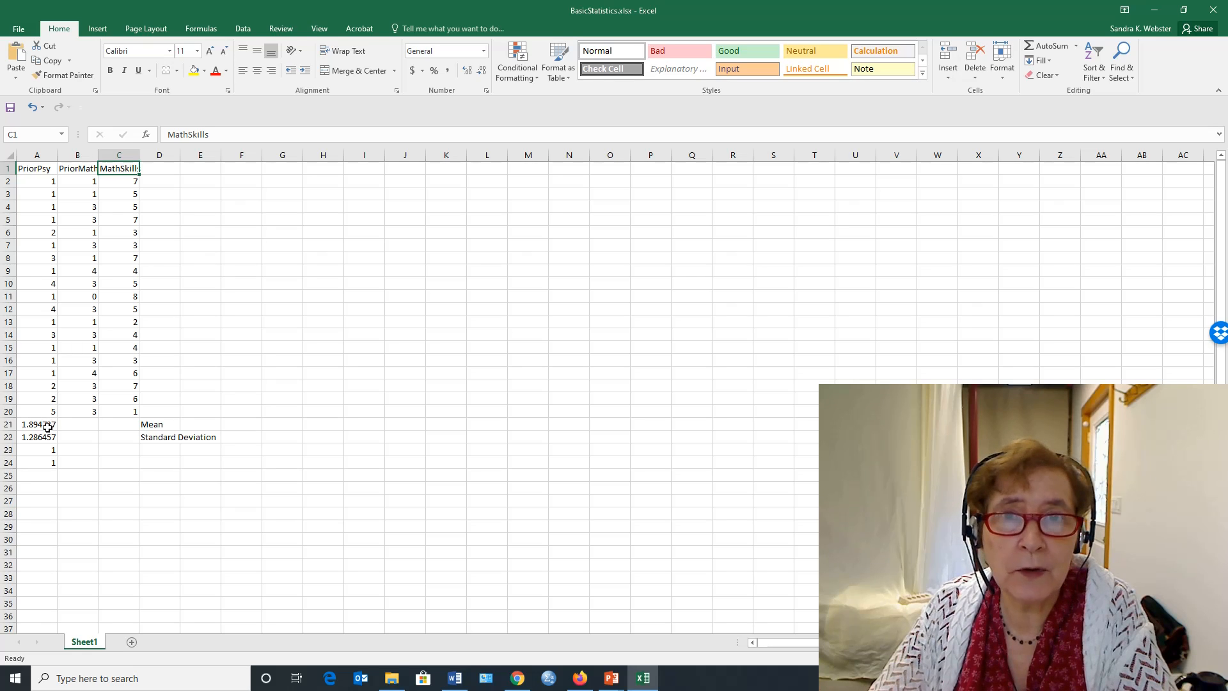
pyautogui.moveTo(48, 427); pyautogui.dragTo(42, 461)
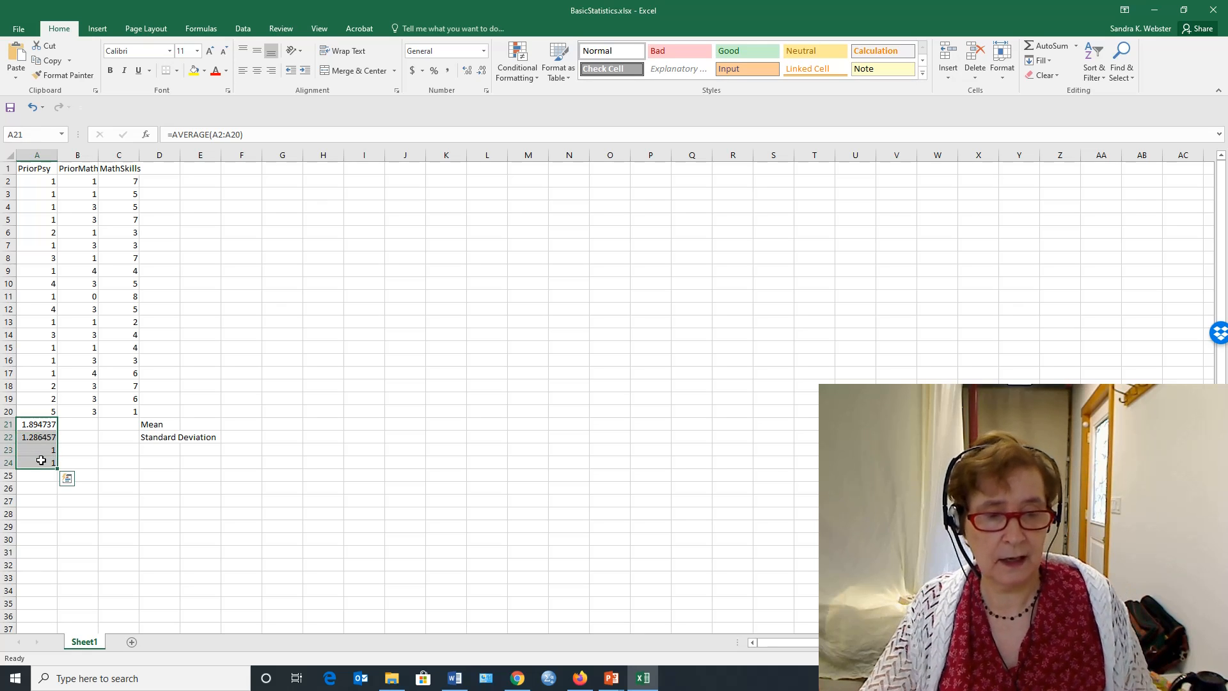
pyautogui.hotkey('ctrl', 'c')
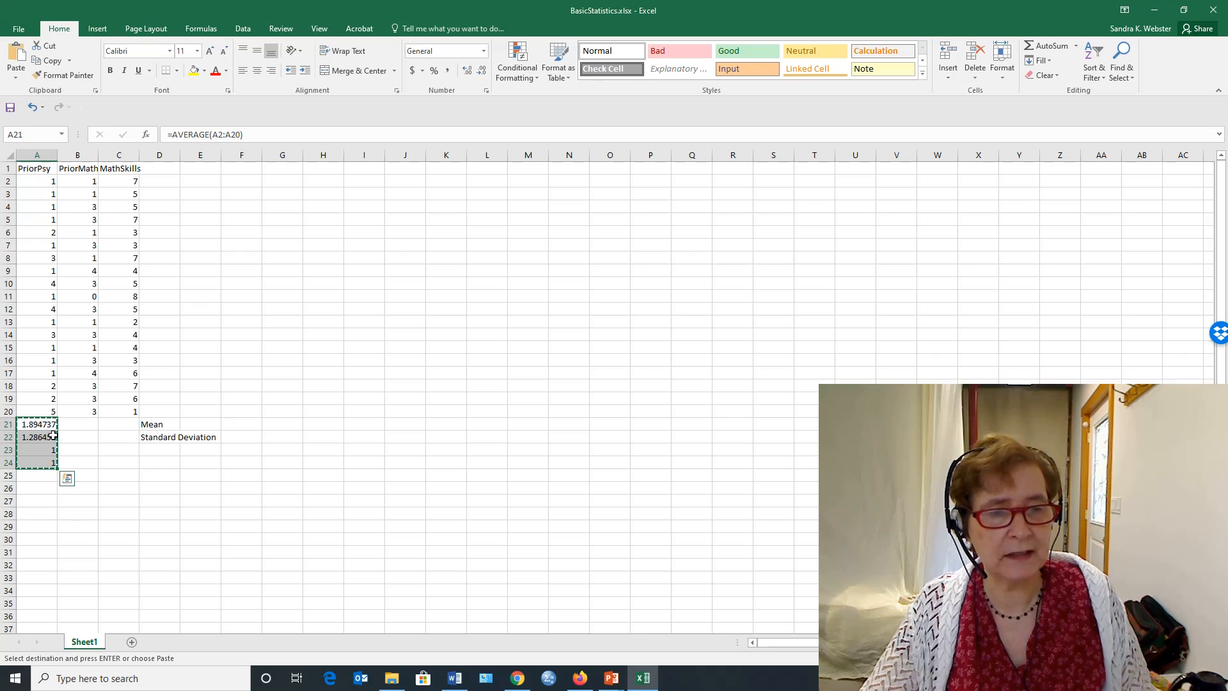
pyautogui.moveTo(87, 422); pyautogui.dragTo(110, 472)
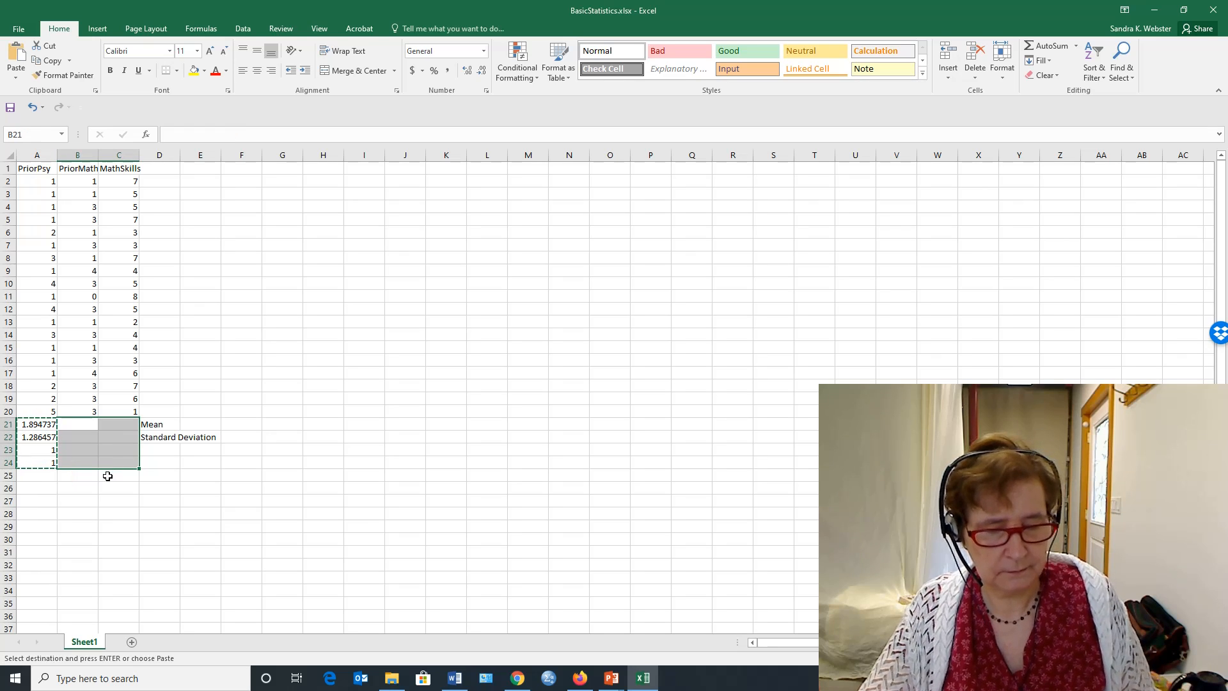
pyautogui.hotkey('ctrl', 'v')
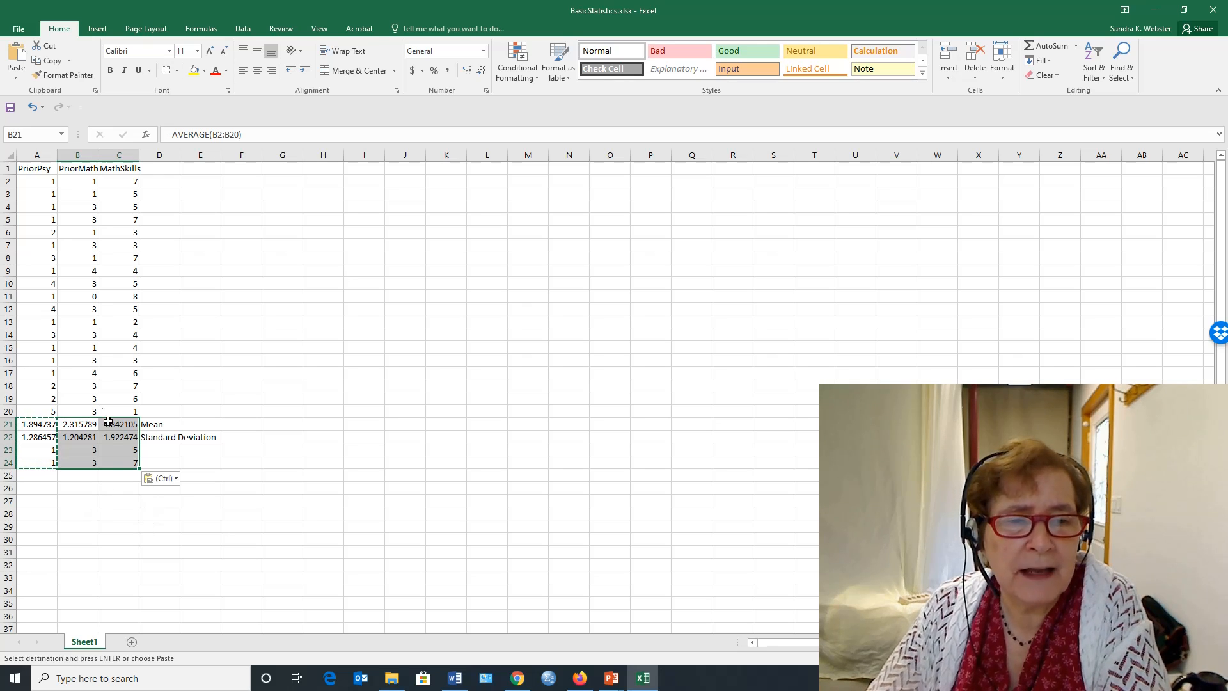
# - Format the means and standard deviations in A21:C22 as Number with 2 decimal places
pyautogui.click(38, 434)
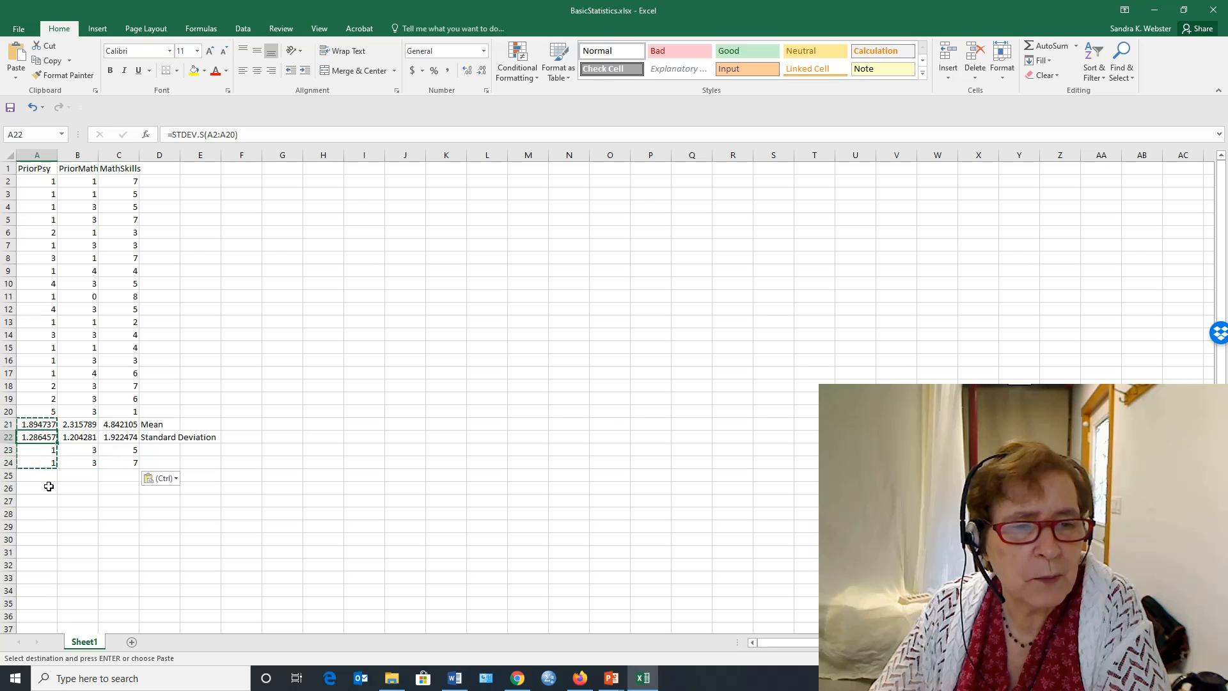
pyautogui.moveTo(25, 425); pyautogui.dragTo(119, 439)
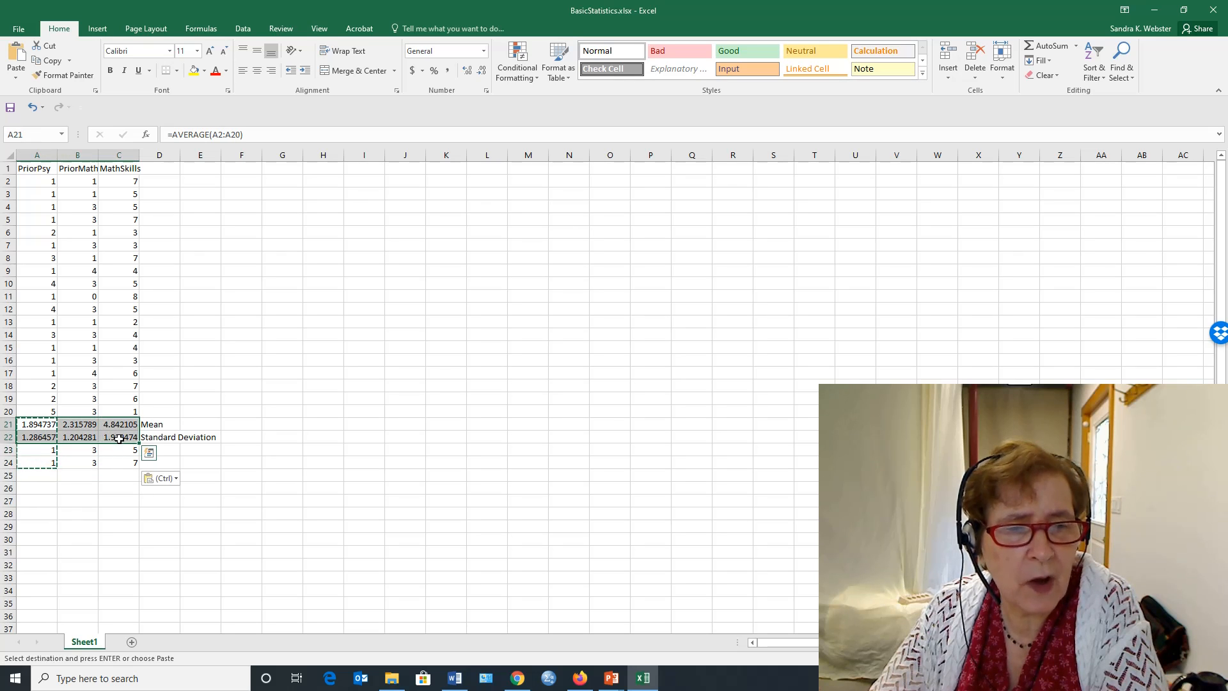
pyautogui.rightClick(119, 437)
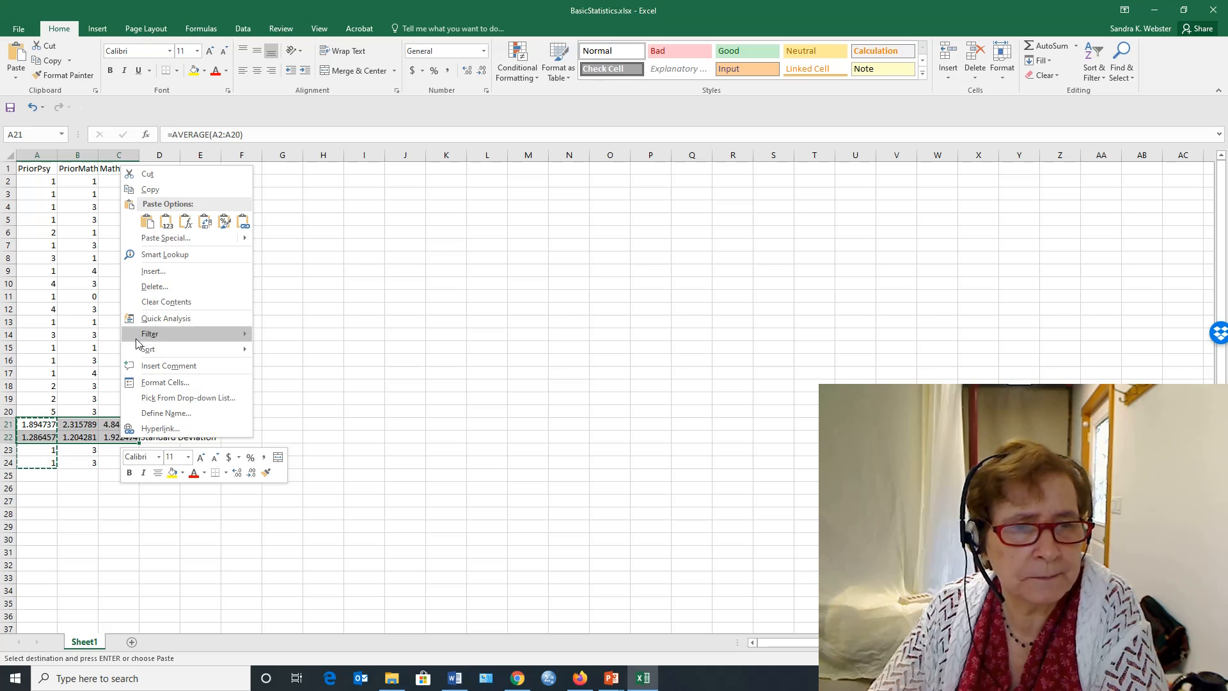
pyautogui.moveTo(136, 339)
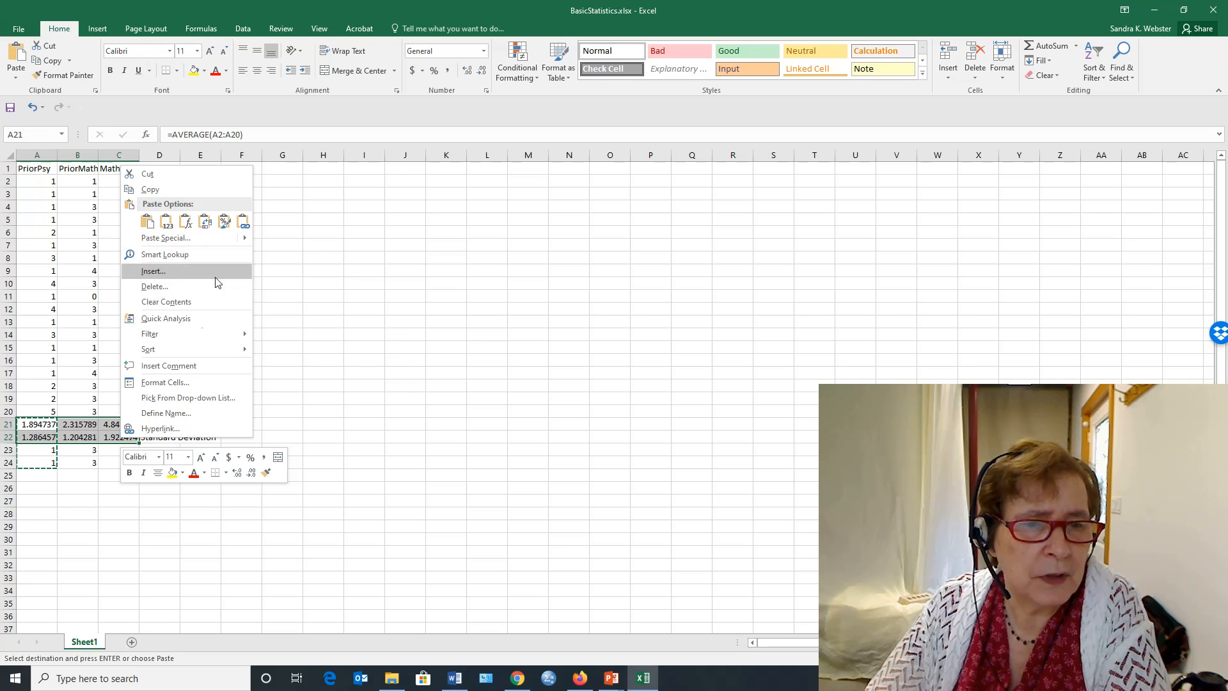
pyautogui.click(193, 386)
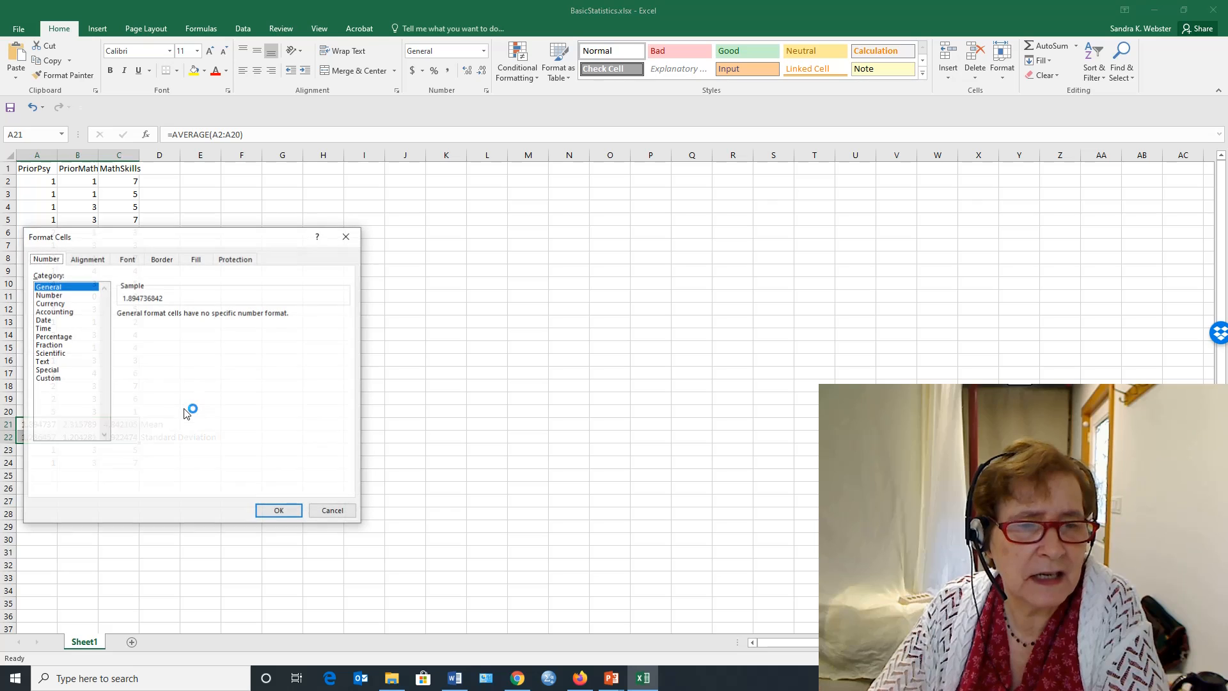
pyautogui.click(64, 295)
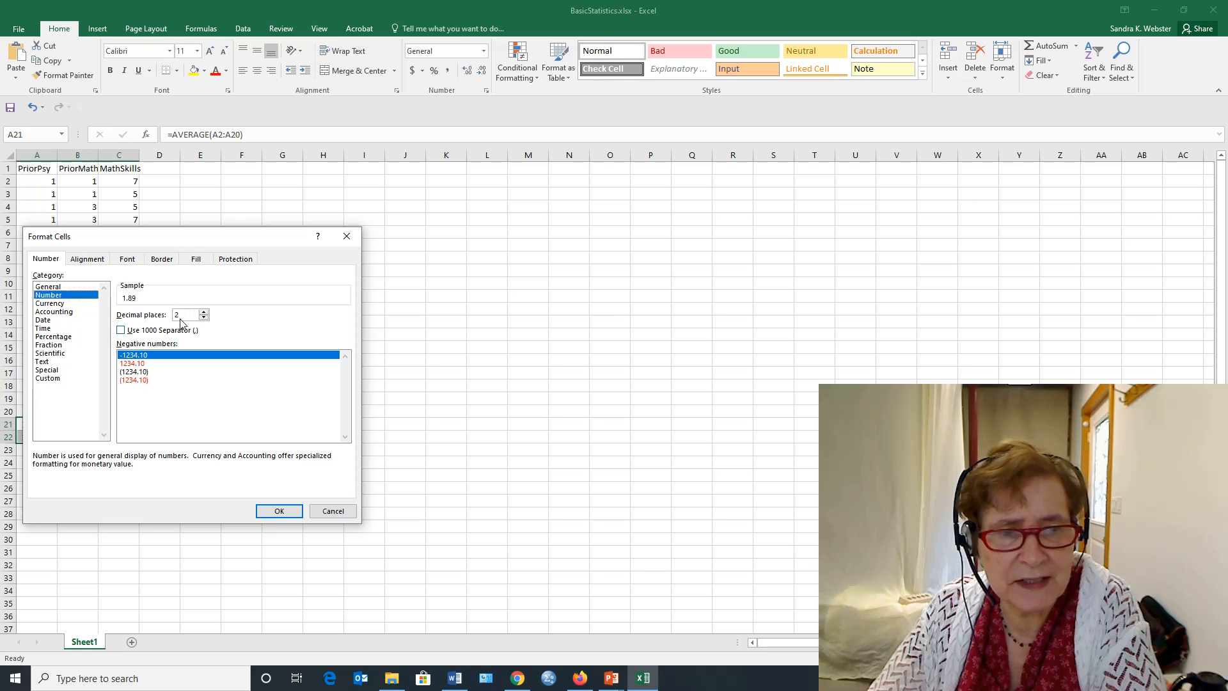
pyautogui.click(279, 512)
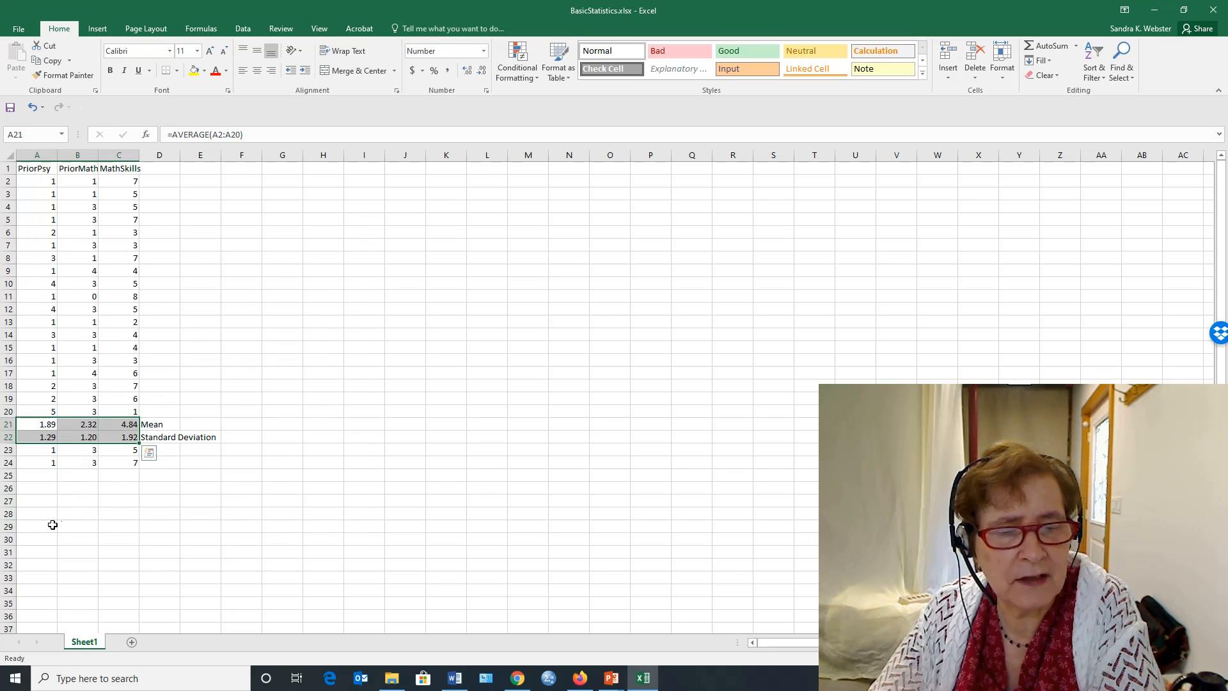
pyautogui.click(80, 503)
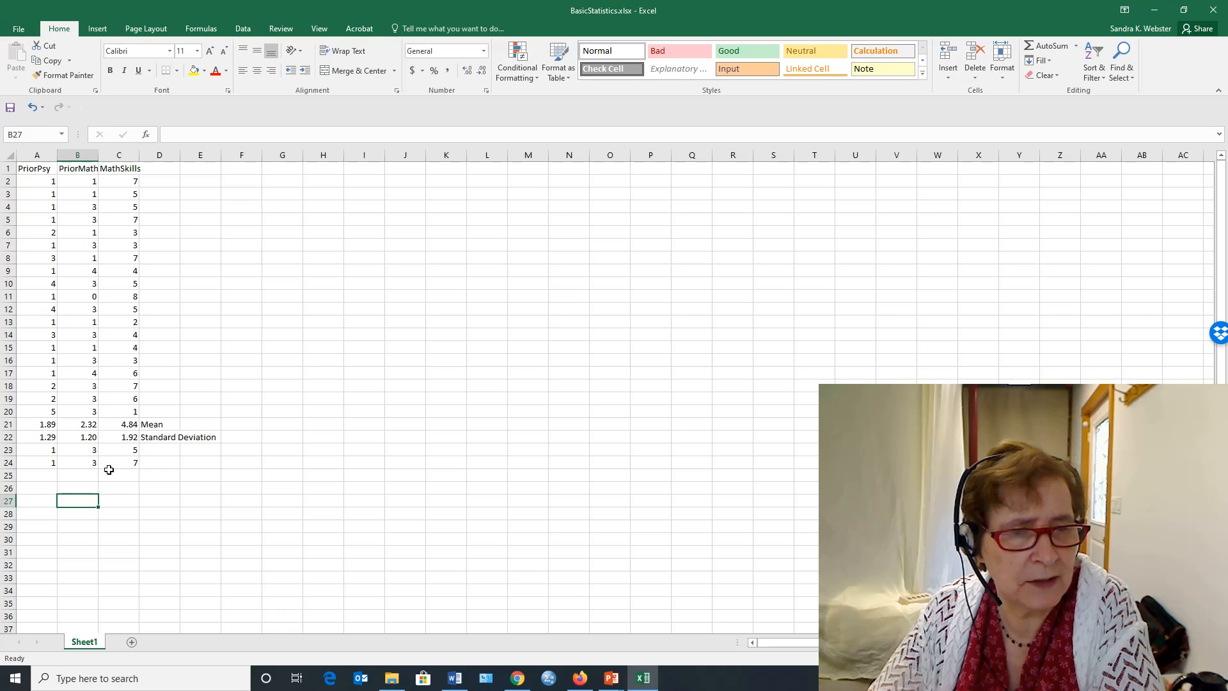
# - Label the two remaining statistics rows by entering Median in cell D23 and Mode in cell D24
pyautogui.click(157, 450)
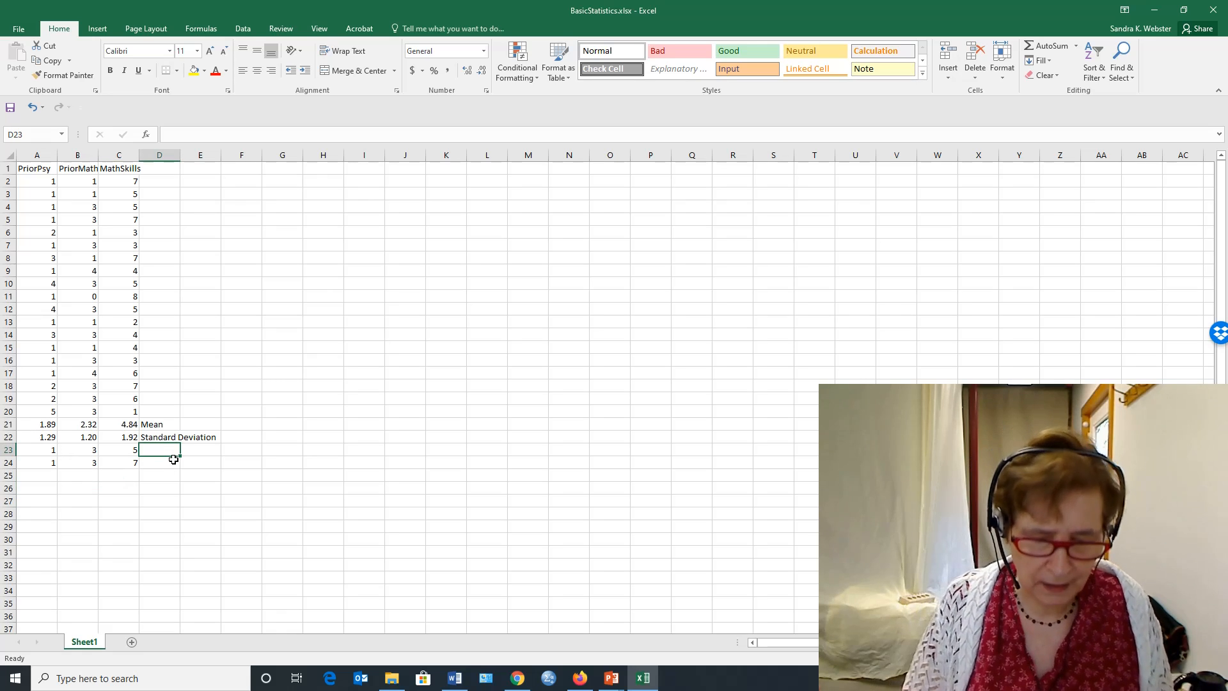
pyautogui.write('Median')
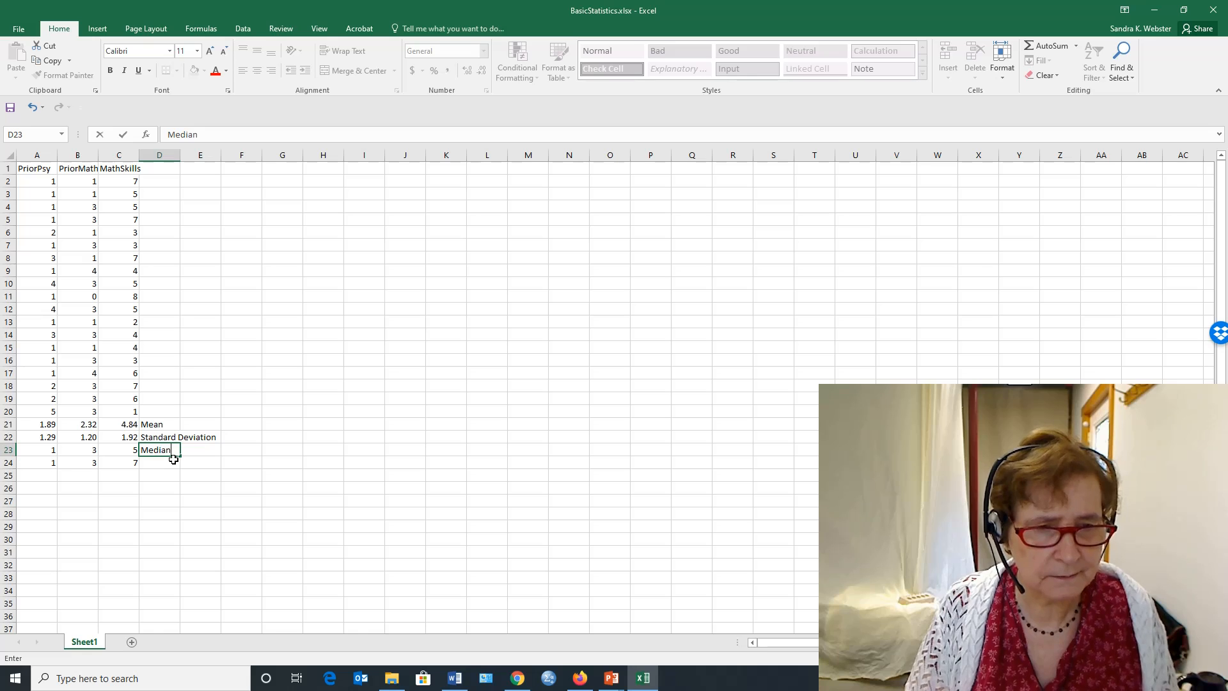
pyautogui.press('Return')
pyautogui.write('Mod')
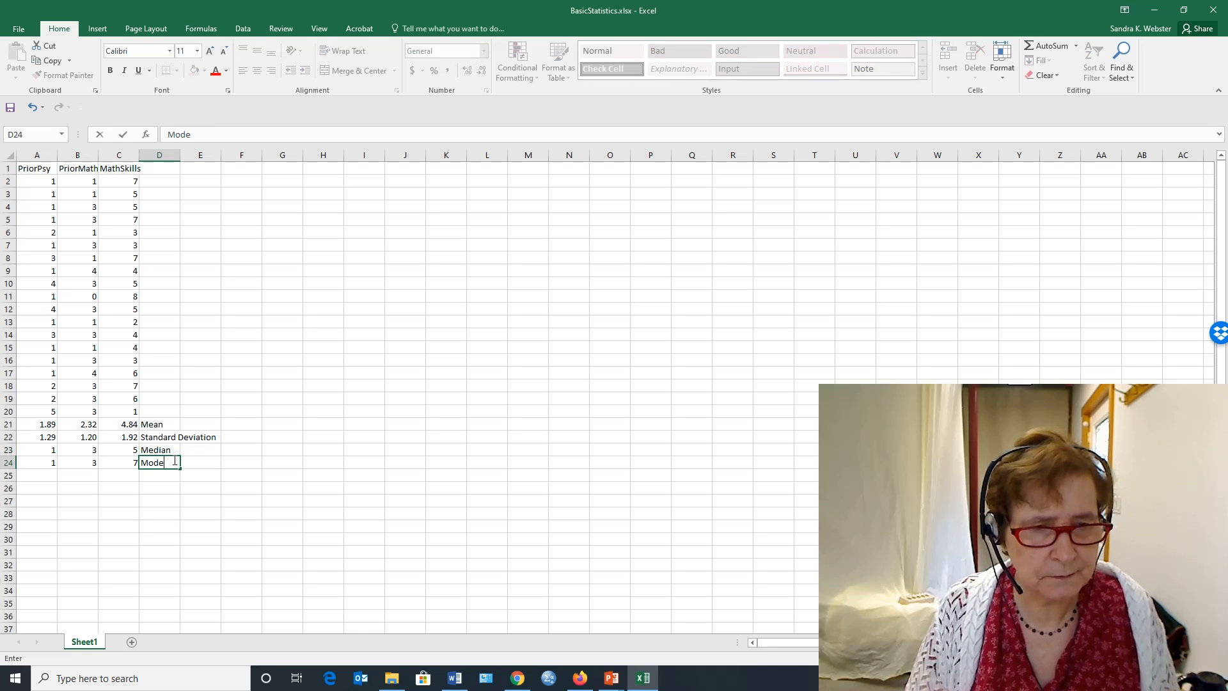
pyautogui.write('e')
pyautogui.press('Return')
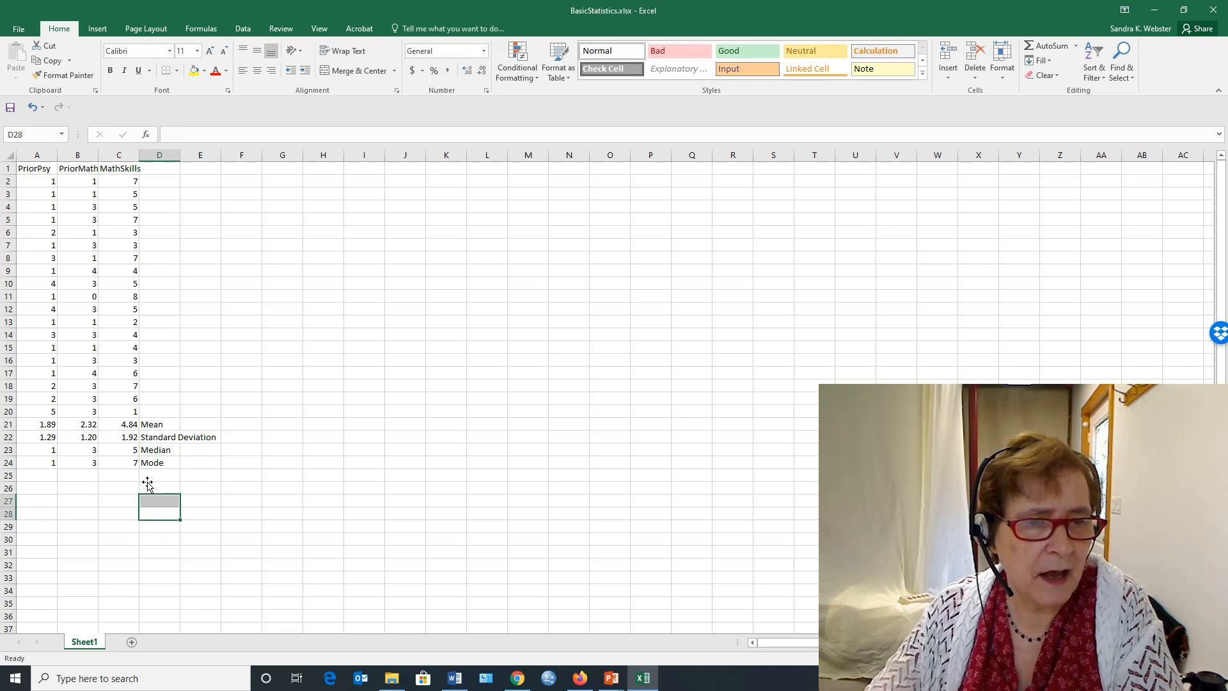
# - Review the mean formulas of PriorMath, PriorPsy and MathSkills in row 21
pyautogui.click(94, 428)
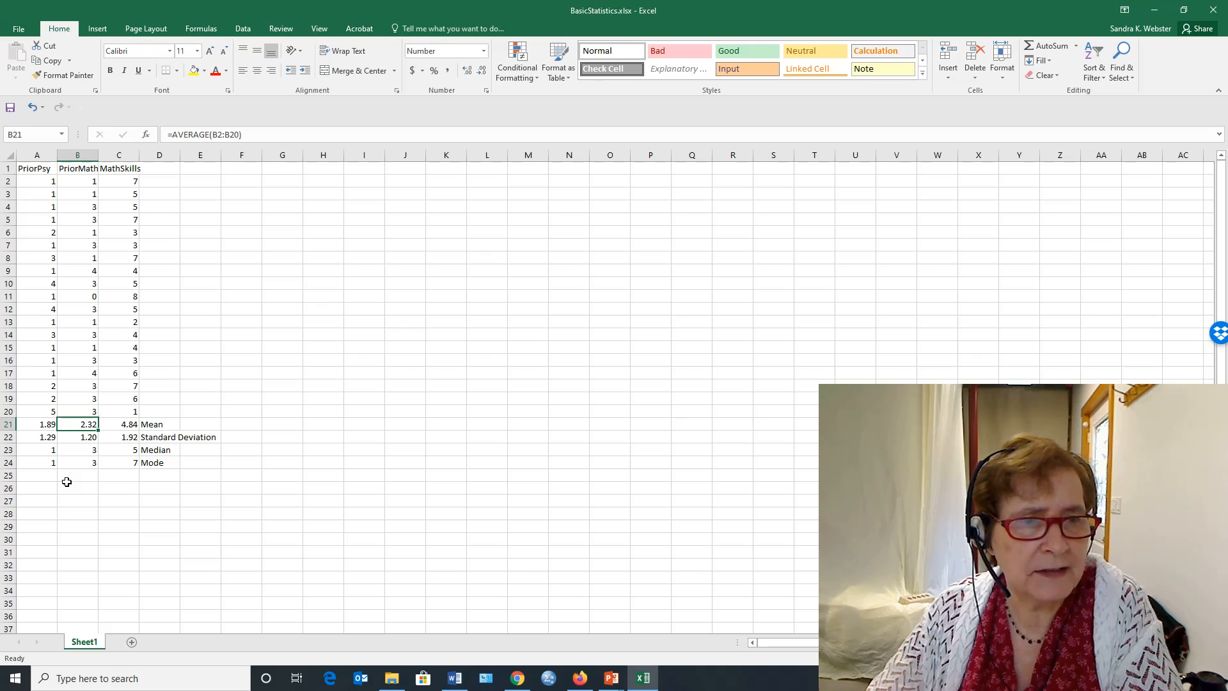
pyautogui.click(35, 424)
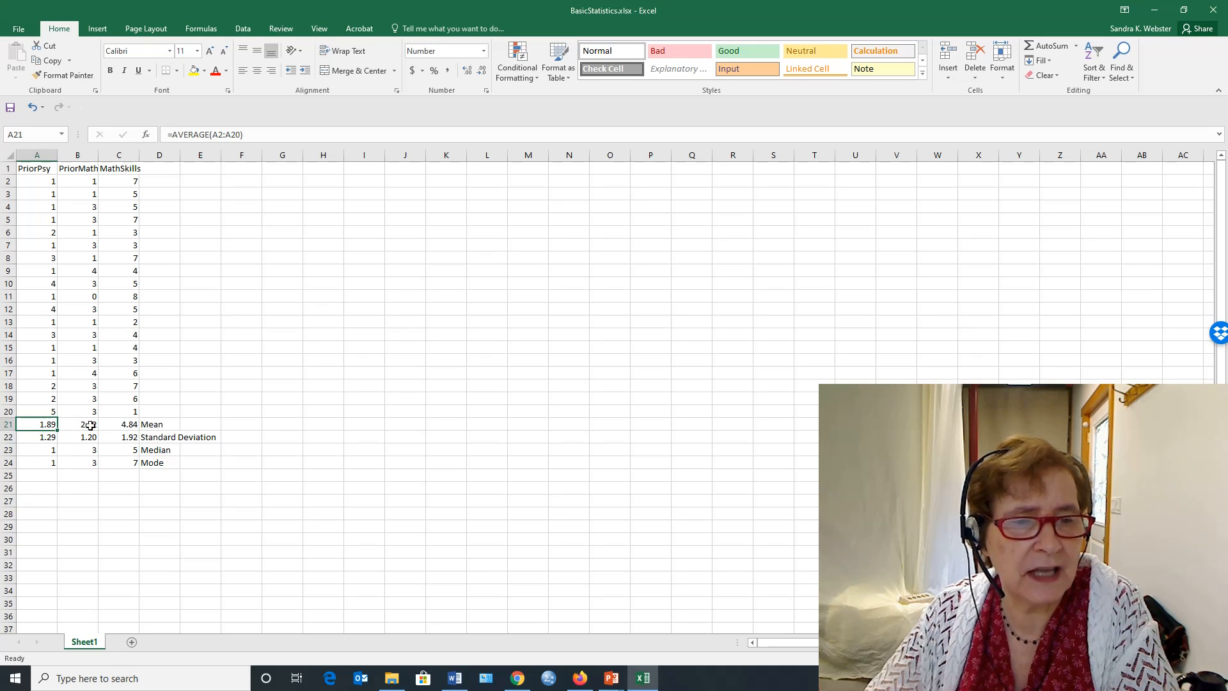
pyautogui.click(121, 428)
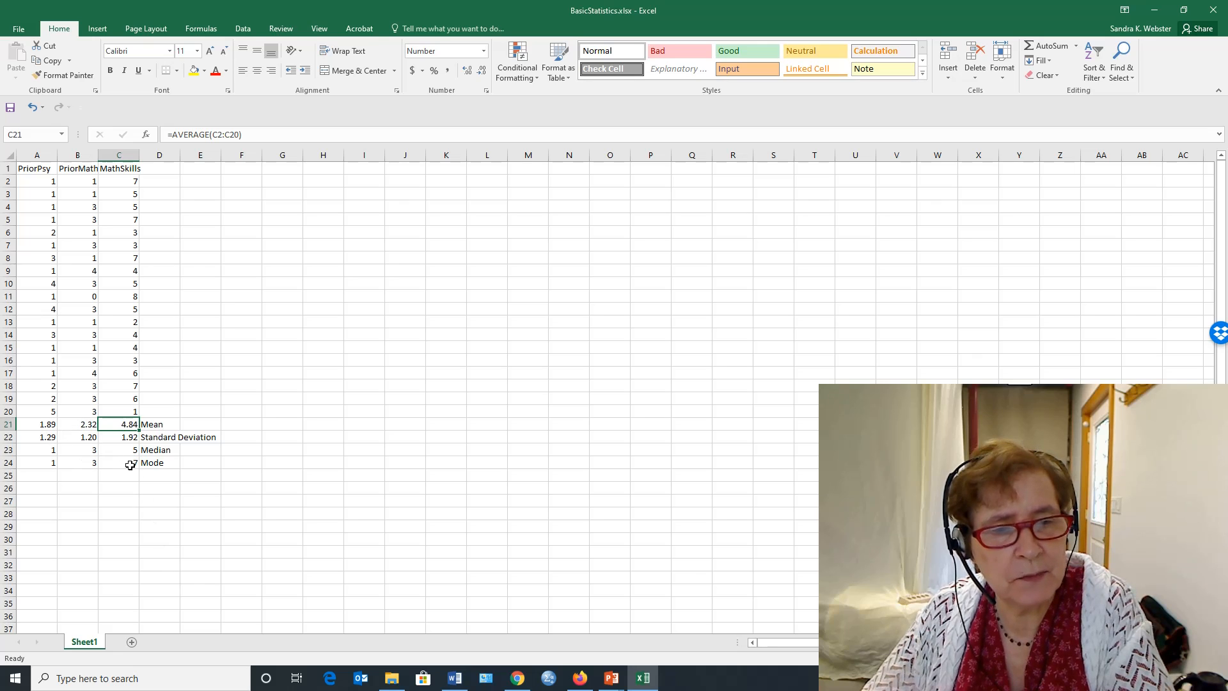
pyautogui.click(154, 471)
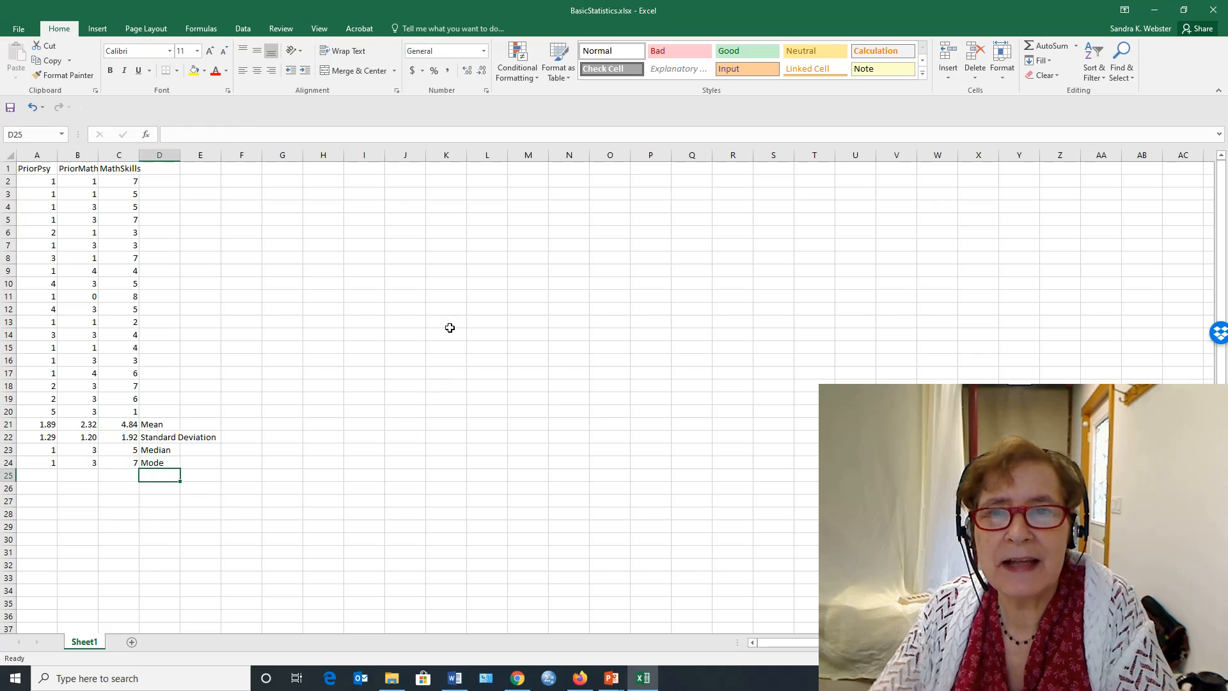